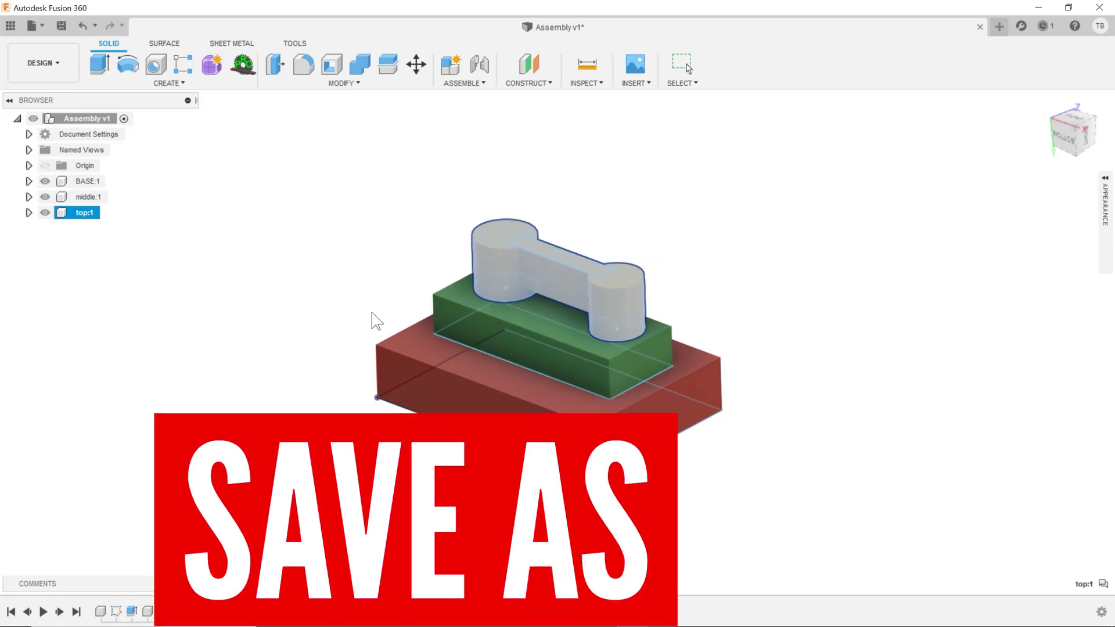
Orbit to a lower front angle and activate top:1, ghosting the base and middle parts
scroll(376, 321, "up", 2)
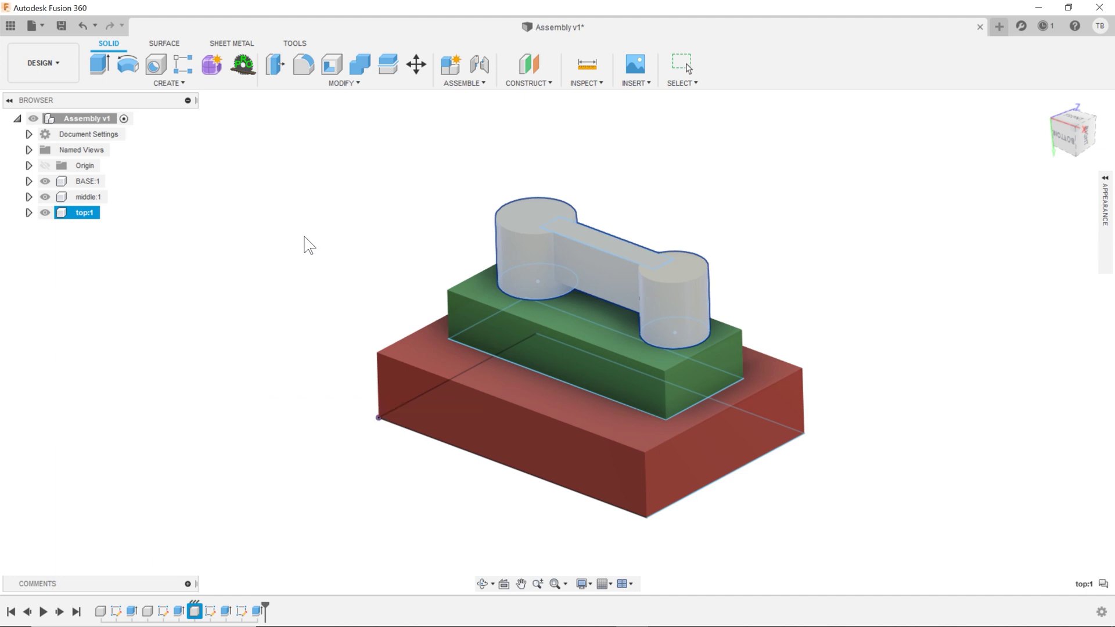
middle_click_drag(428, 319, 400, 316, "shift")
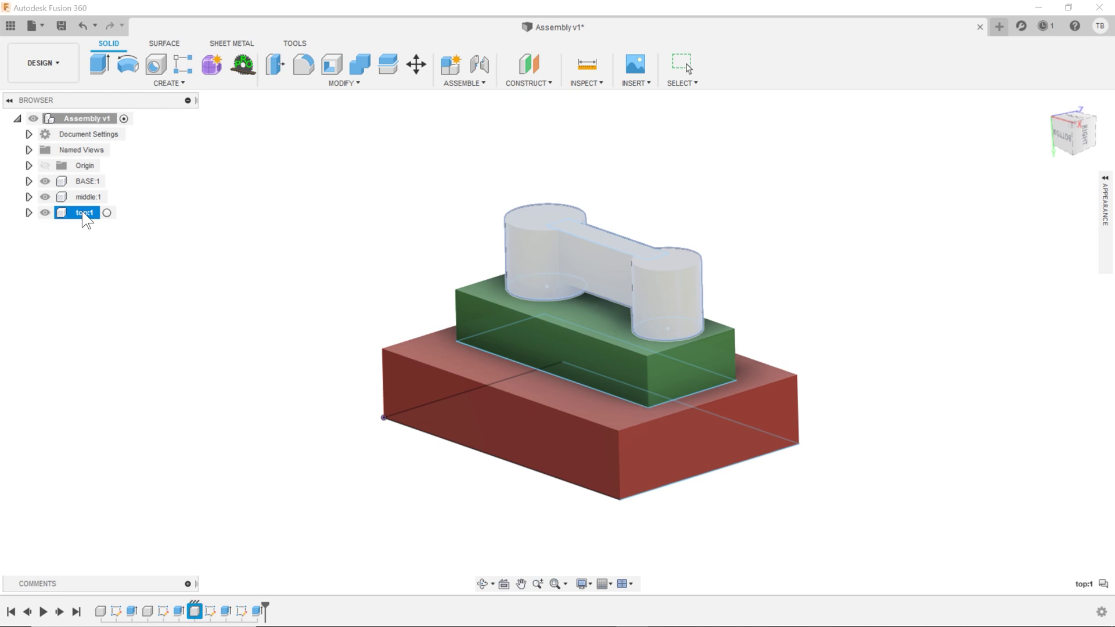
left_click(105, 213)
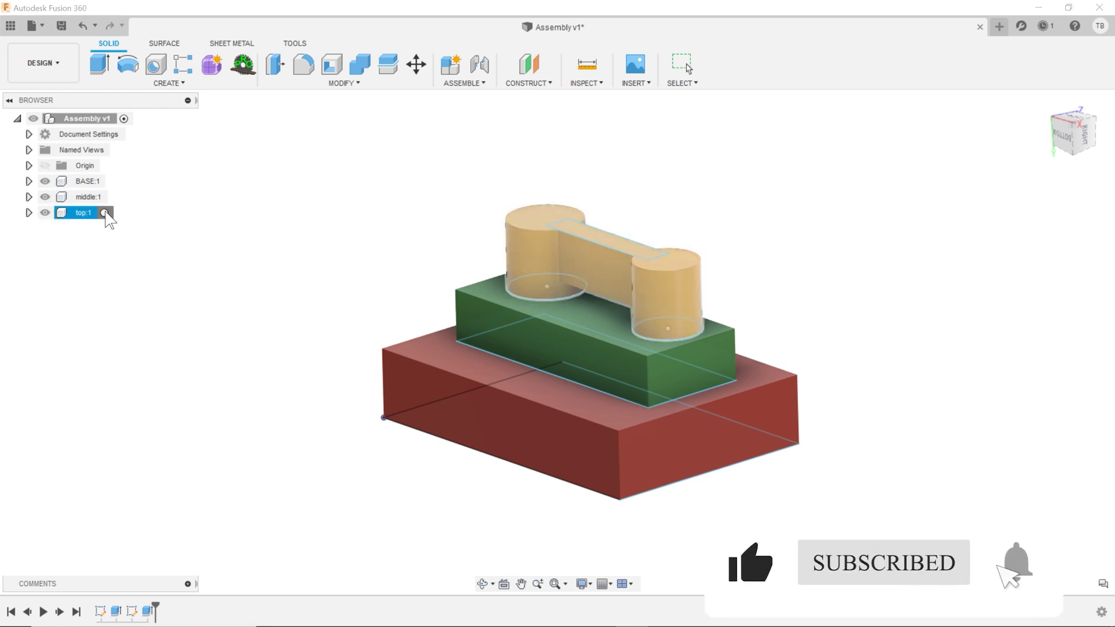
left_click(106, 213)
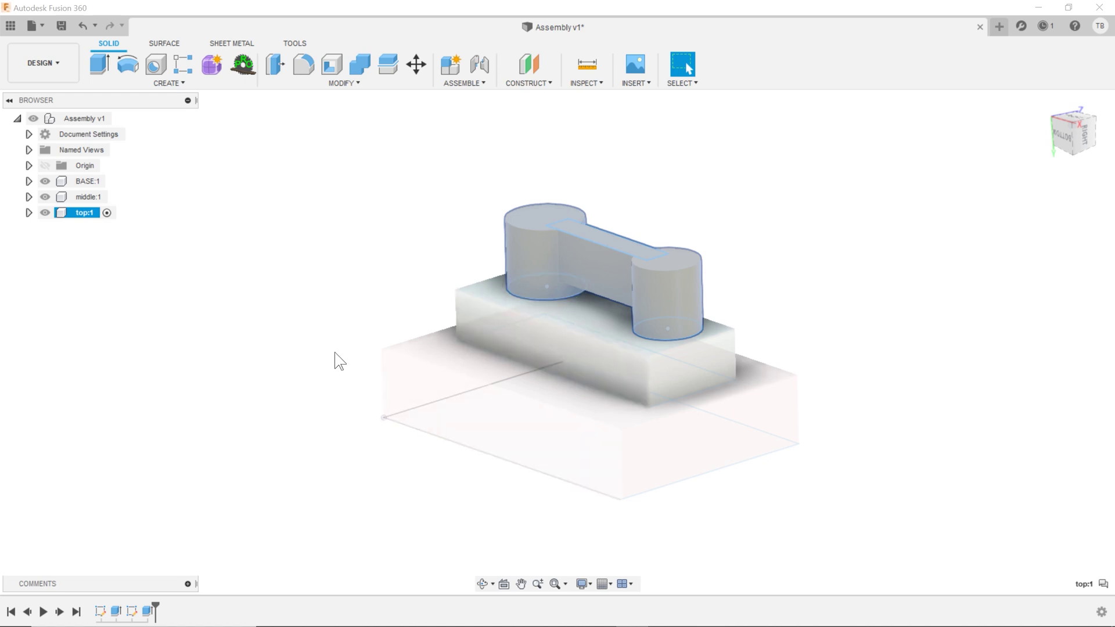
Open the Data Panel and bring up the context menu for top:1
right_click(89, 214)
key("Escape")
left_click(15, 26)
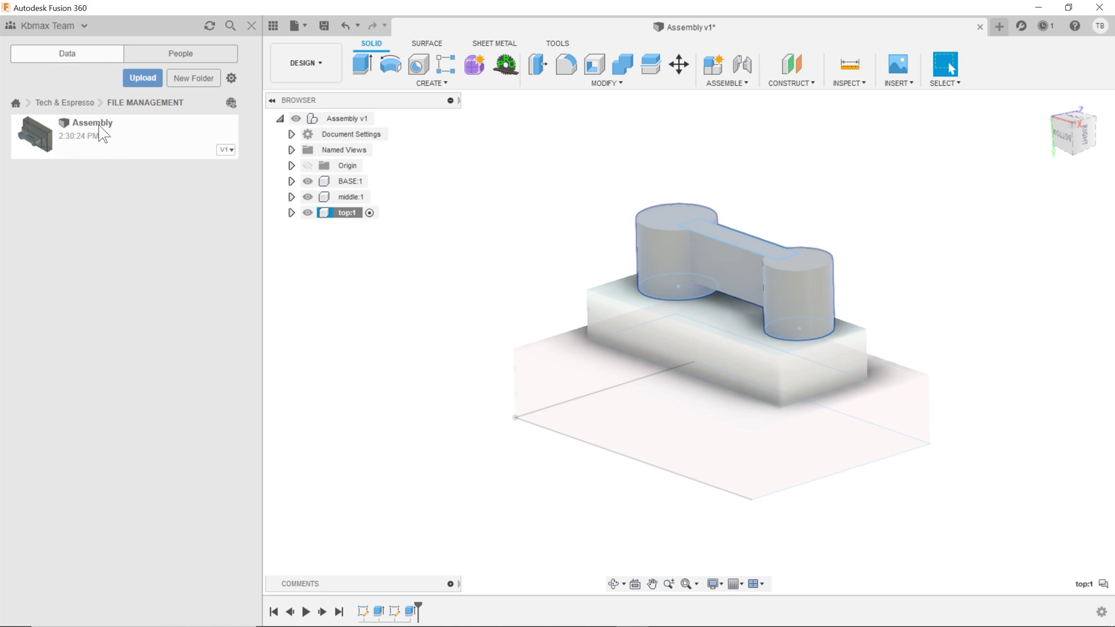
right_click(350, 214)
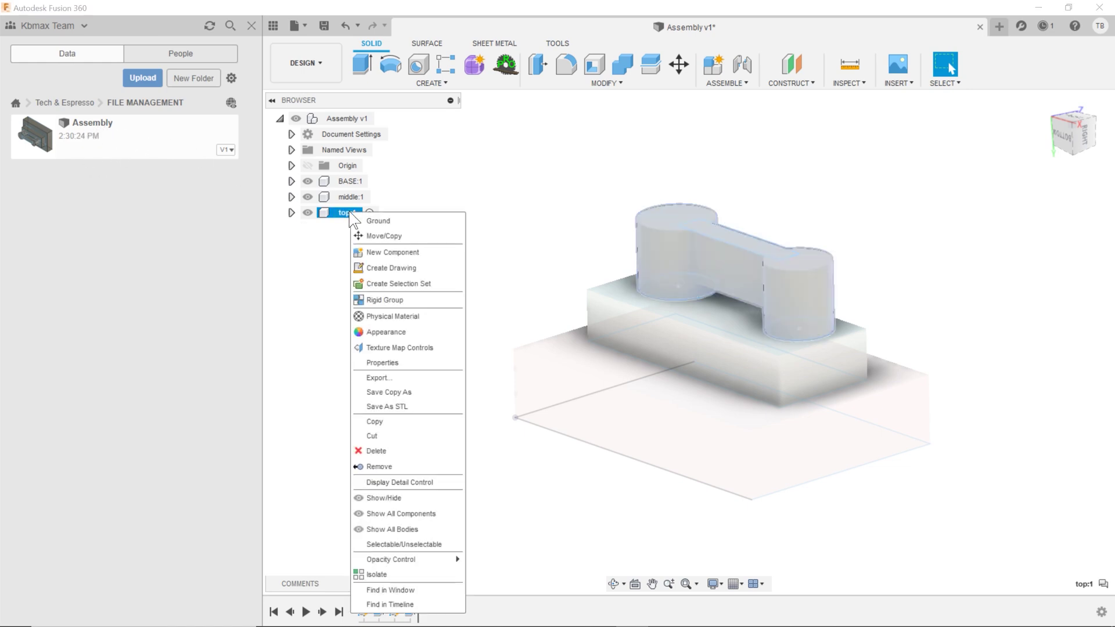
Close the top:1 menu without choosing anything and zoom in and out on the dumbbell-shaped part
left_click(399, 405)
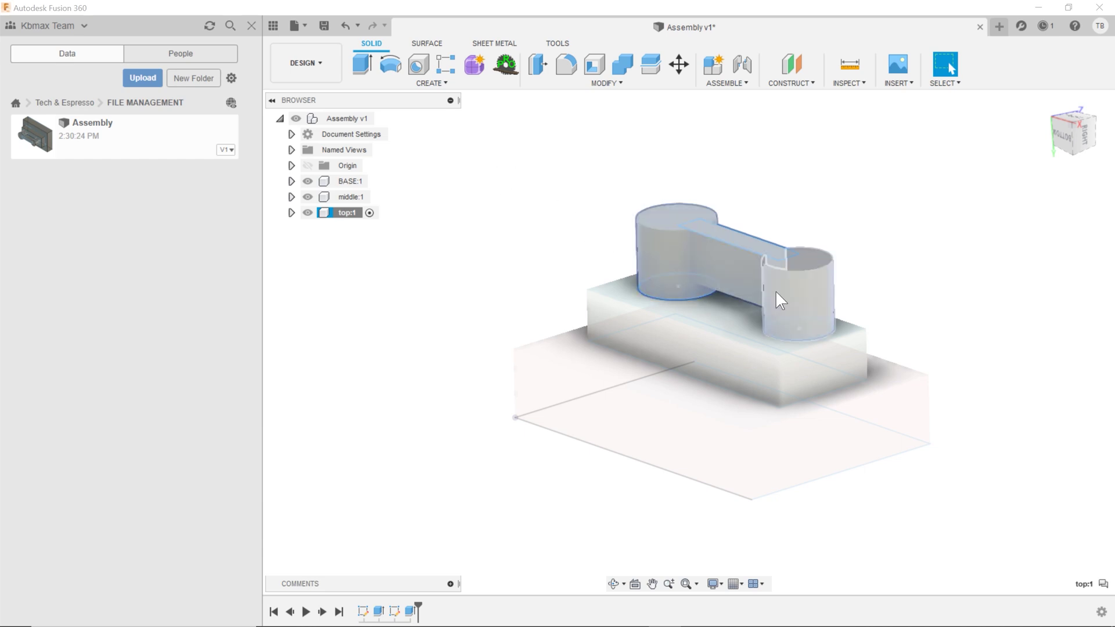
scroll(764, 270, "up", 2)
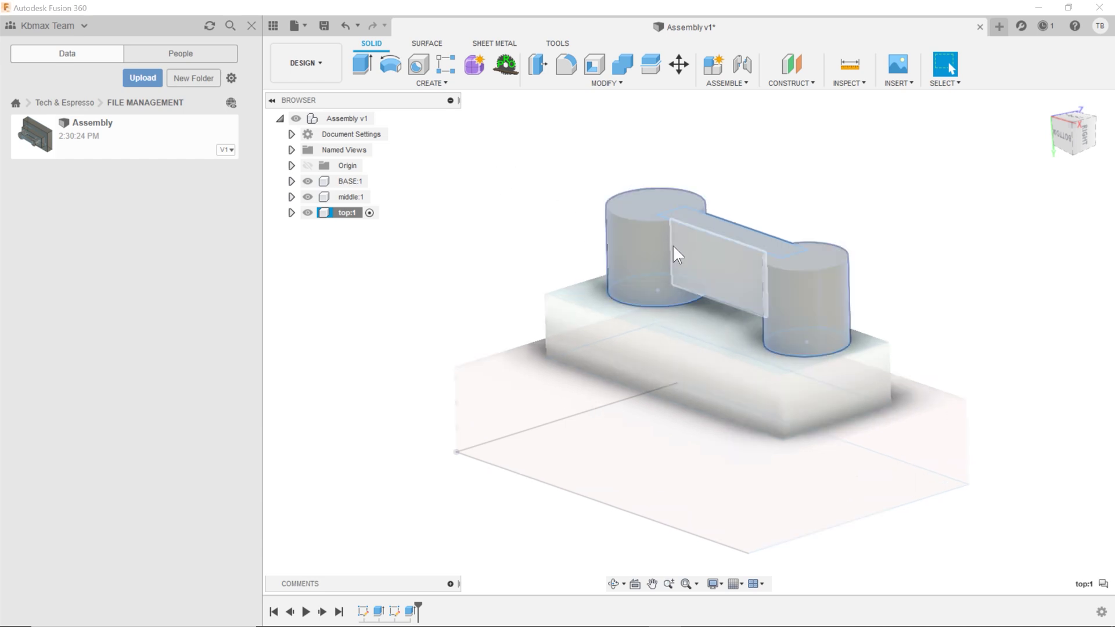
scroll(669, 275, "up", 1)
scroll(692, 371, "down", 1)
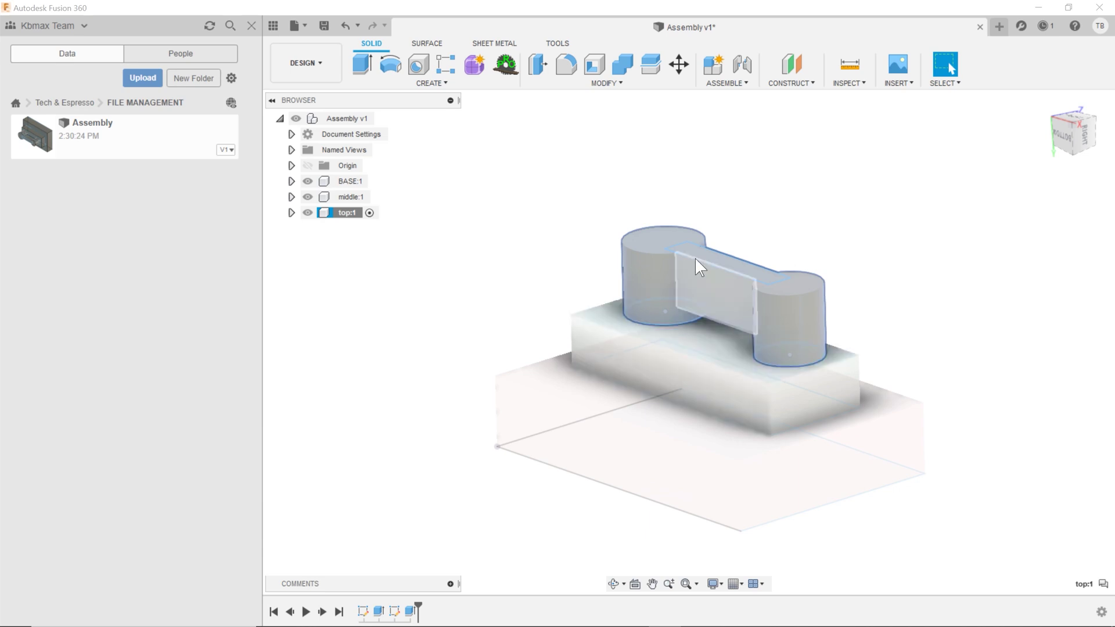
scroll(598, 334, "down", 1)
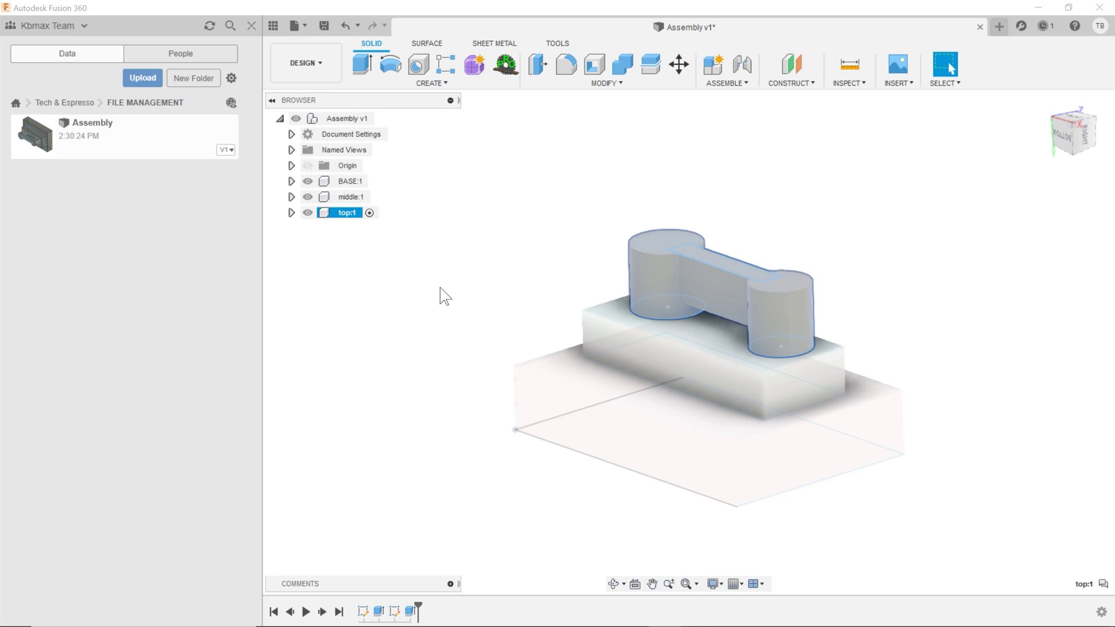
Review the top:1 context menu's Export and Save Copy As options, then close it
right_click(347, 215)
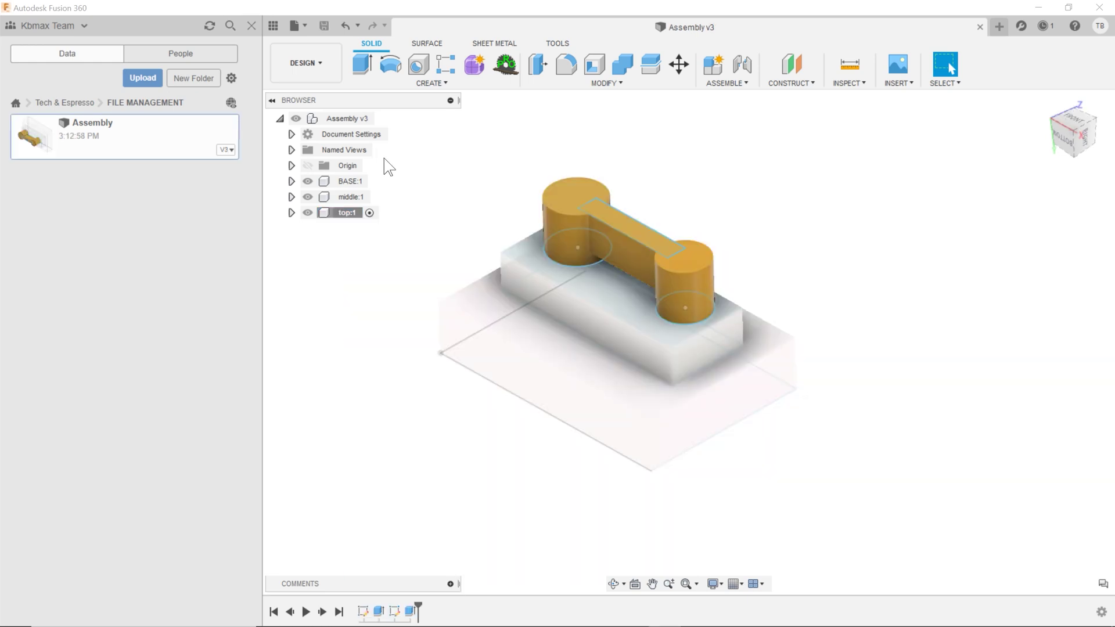
right_click(346, 213)
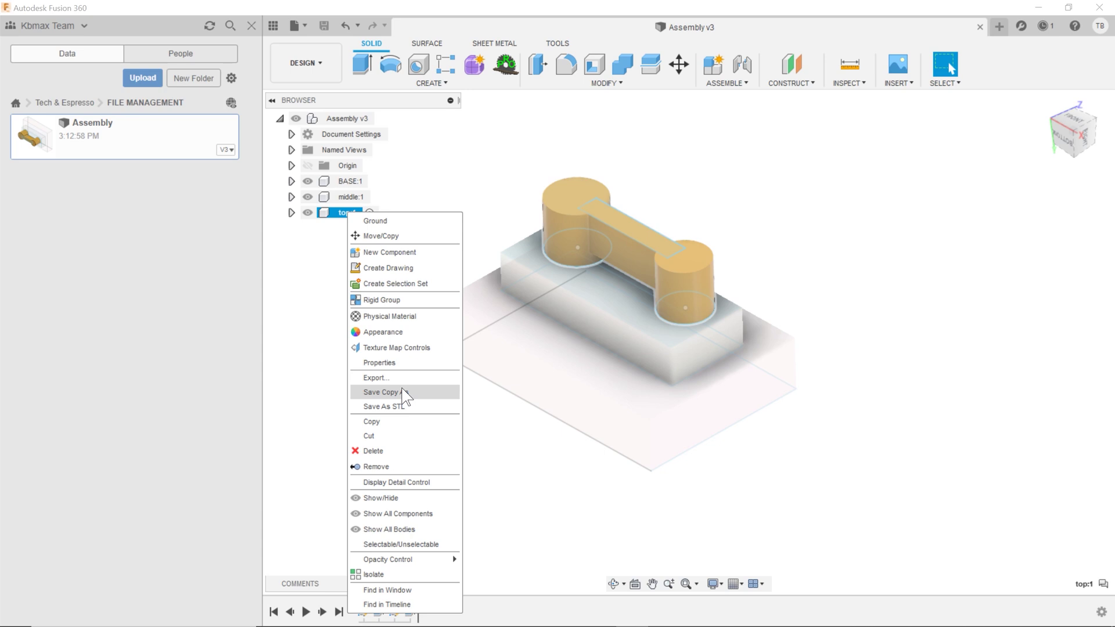
left_click(511, 417)
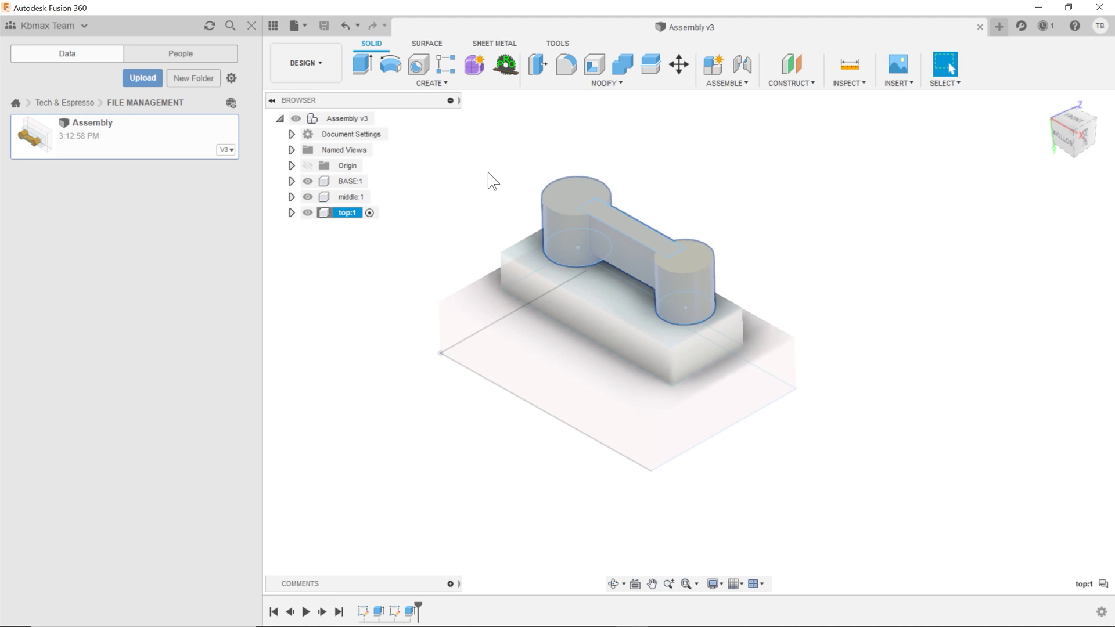
Save a copy of top:1 as Assembly_top in FILE MANAGEMENT and open it in a new tab
right_click(354, 214)
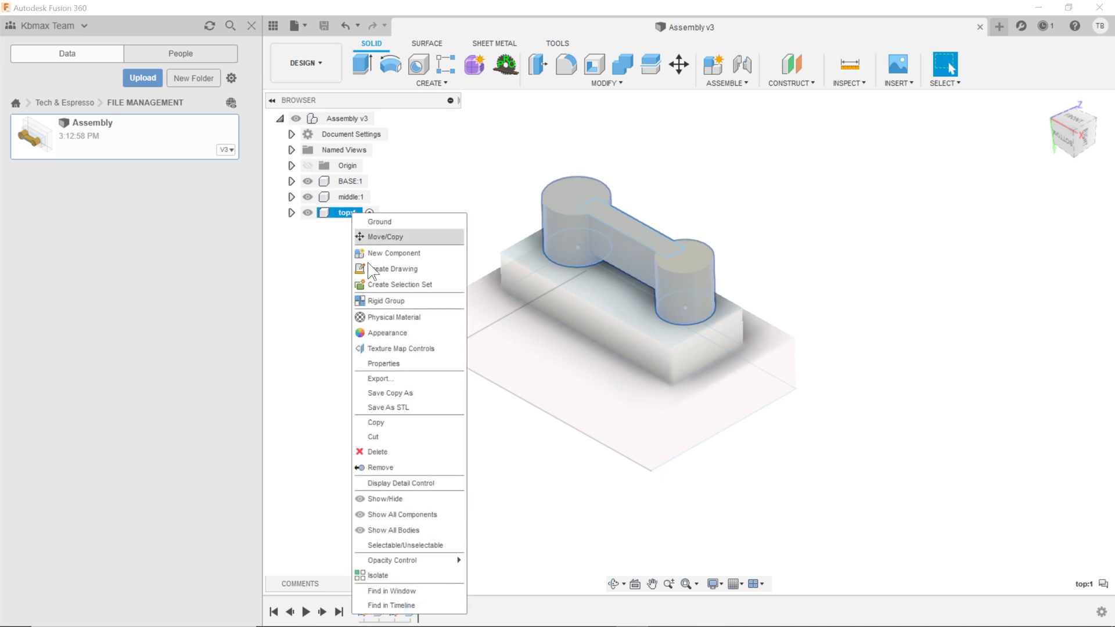
left_click(389, 397)
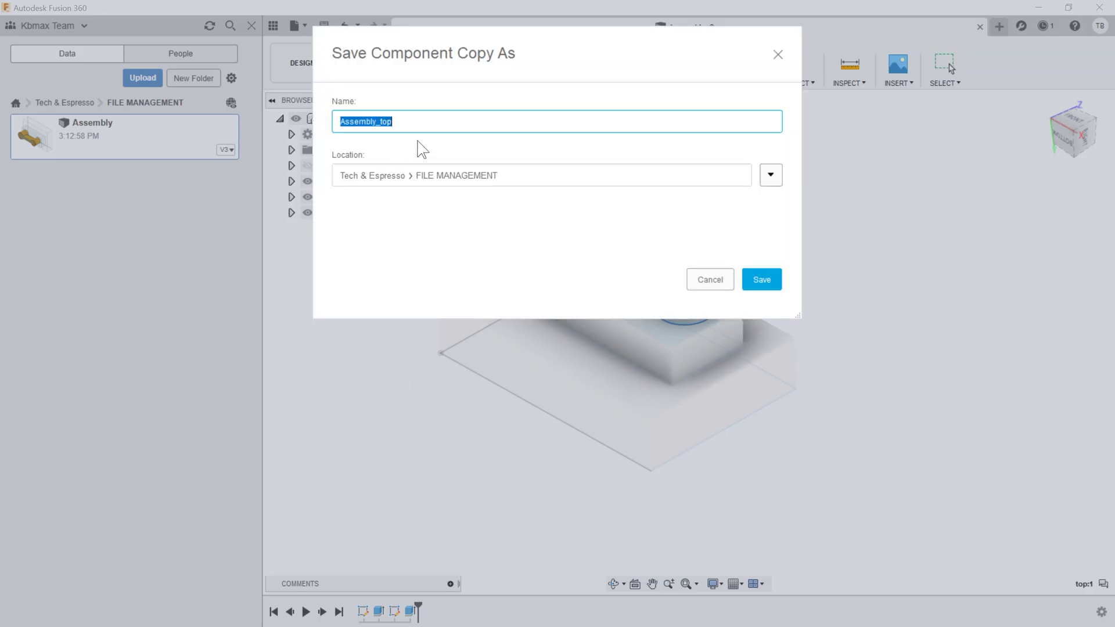
left_click(774, 278)
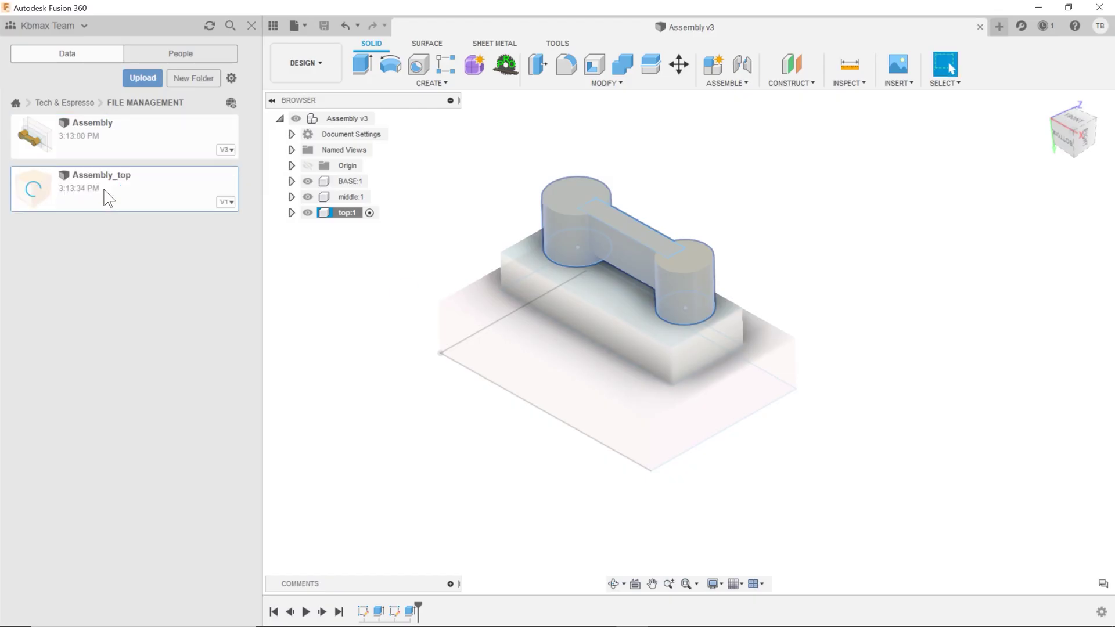
double_click(107, 198)
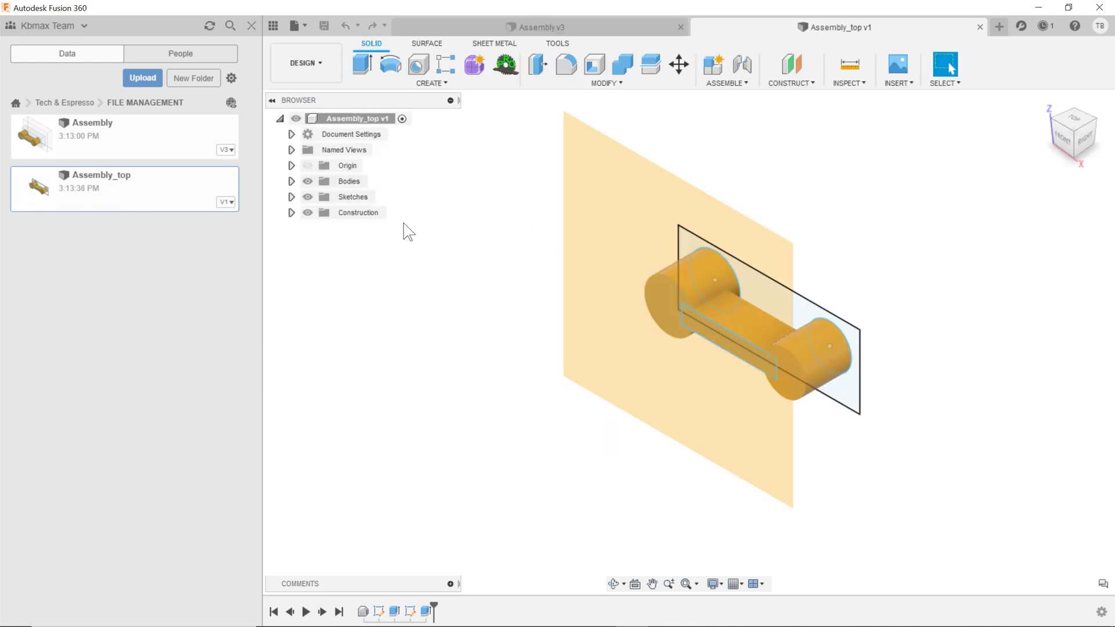
In the Assembly design, extrude the left cylinder's top face of top:1 by 15 mm
double_click(93, 141)
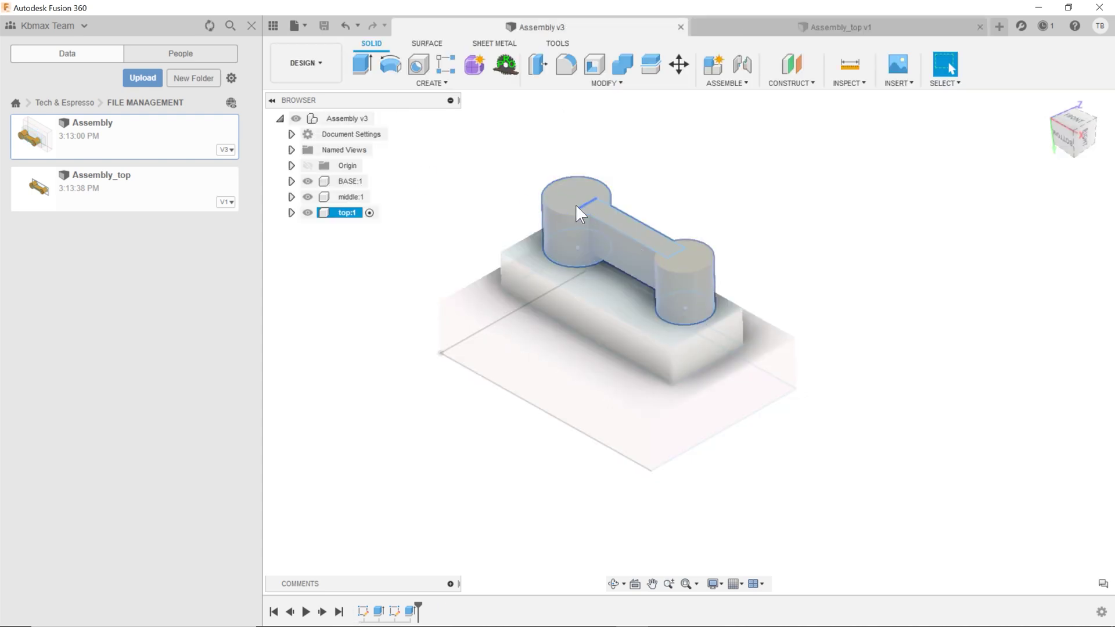
left_click(576, 204)
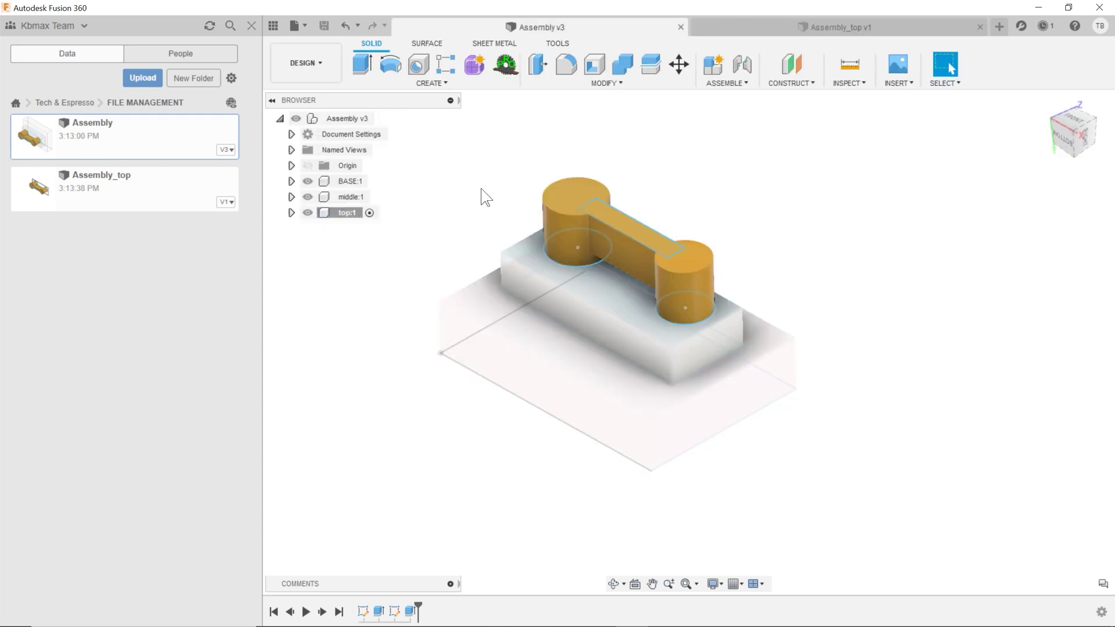
key("e")
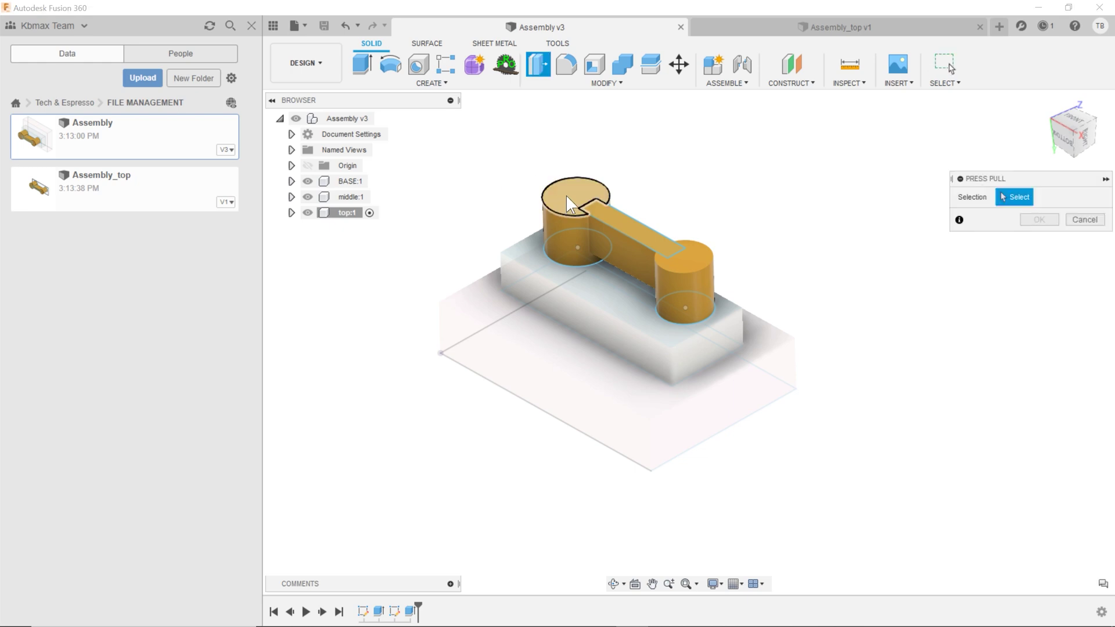
left_click(566, 196)
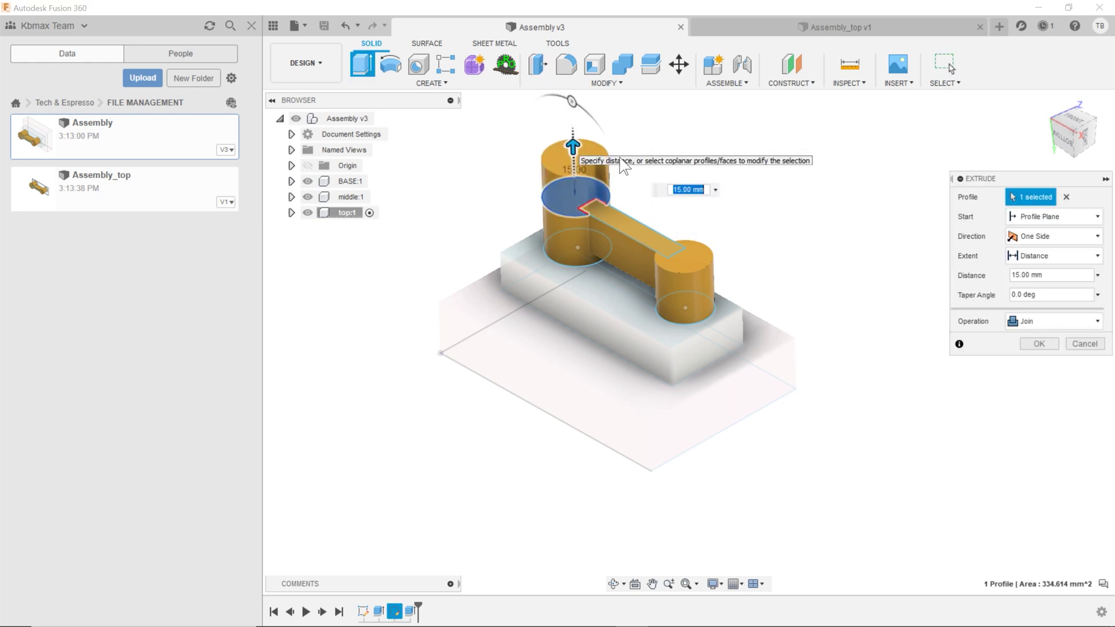
left_click(1039, 344)
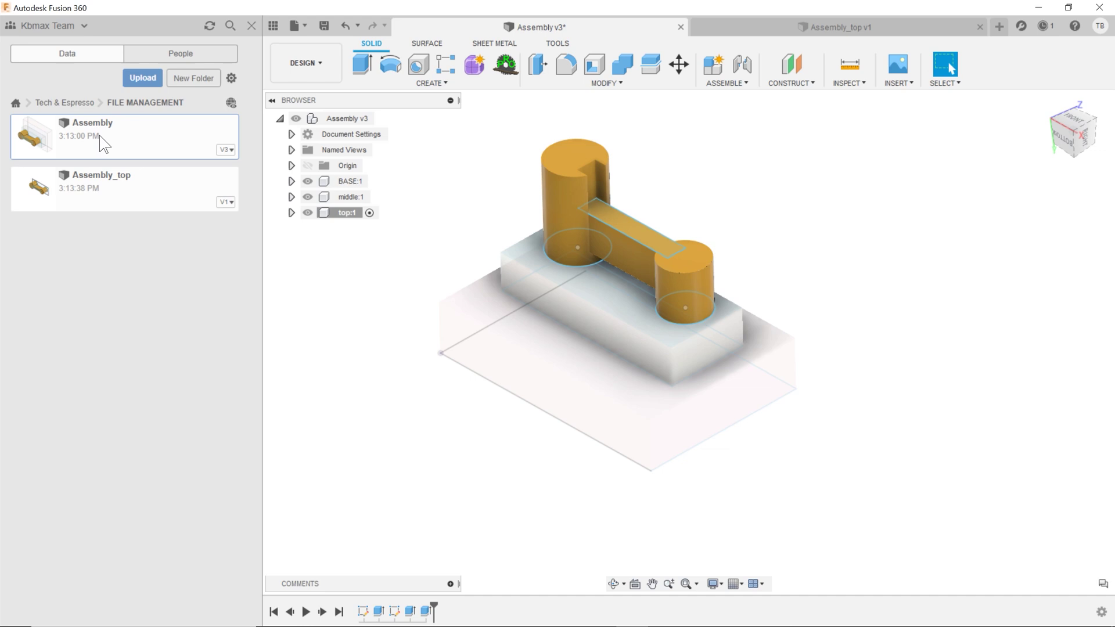
Open Assembly_top, then bring up the Save Component Copy As dialog for top:1
double_click(112, 190)
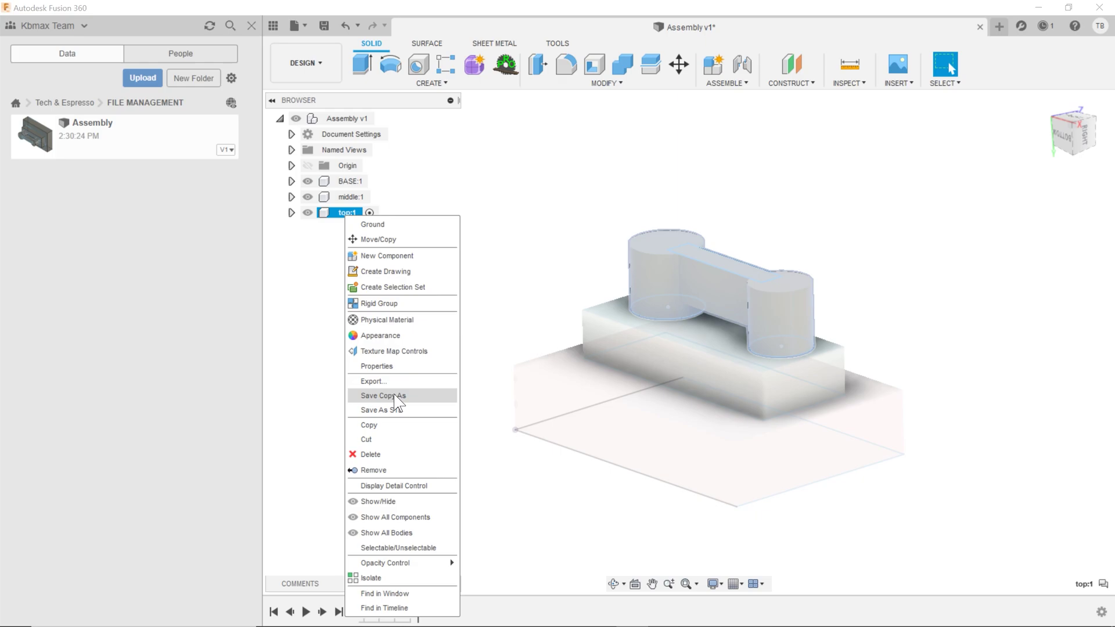
left_click(393, 393)
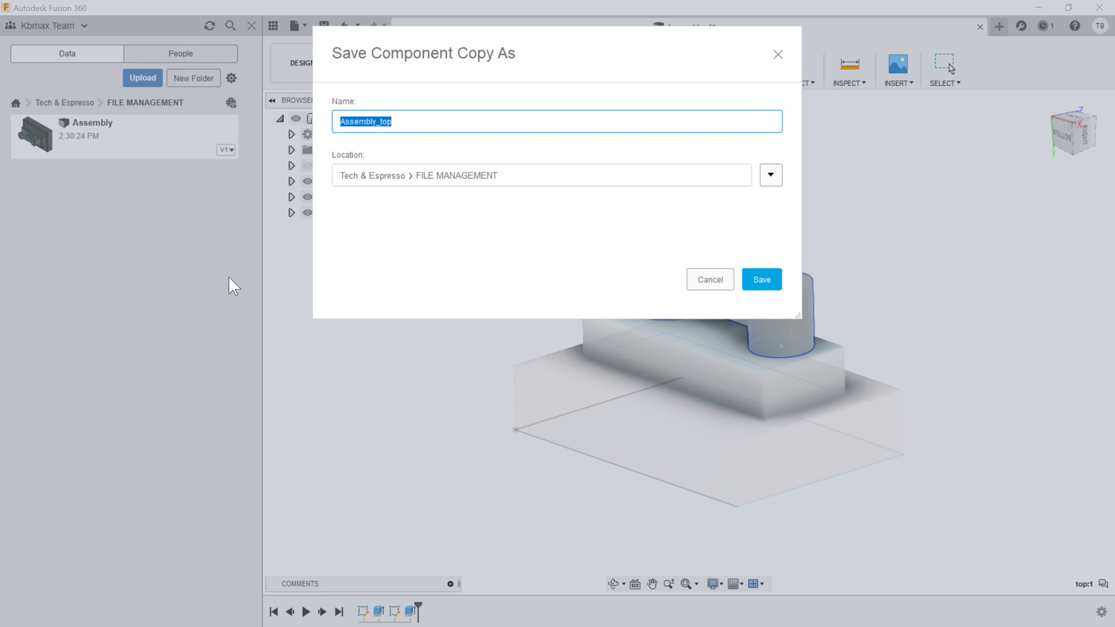
Save the top:1 copy as Assembly_top, open it, and switch back to Assembly v2
left_click(763, 279)
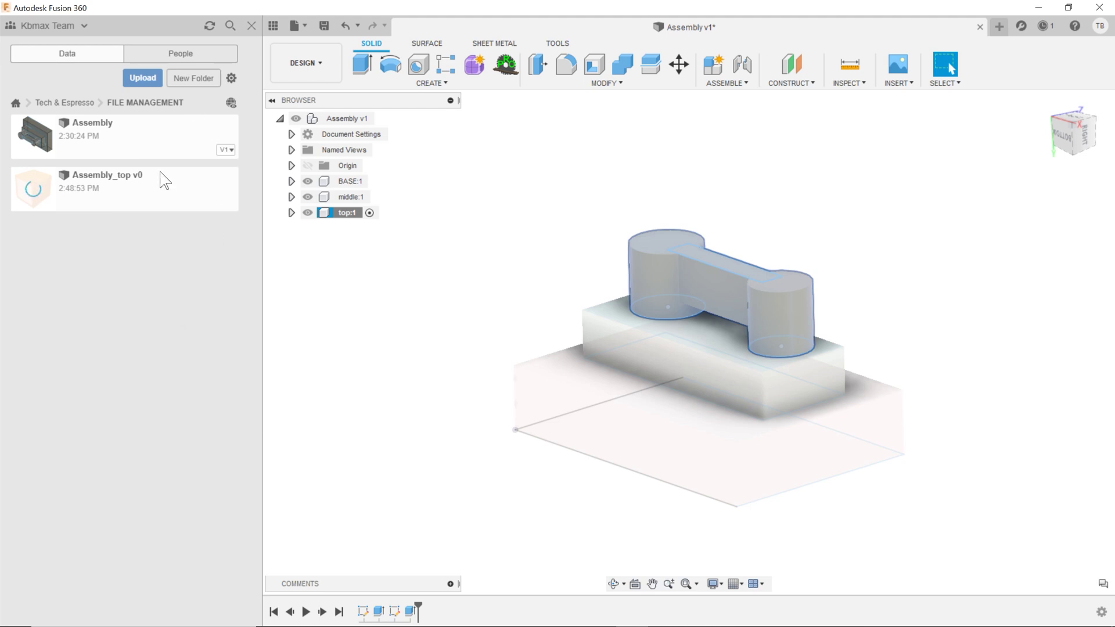
double_click(124, 190)
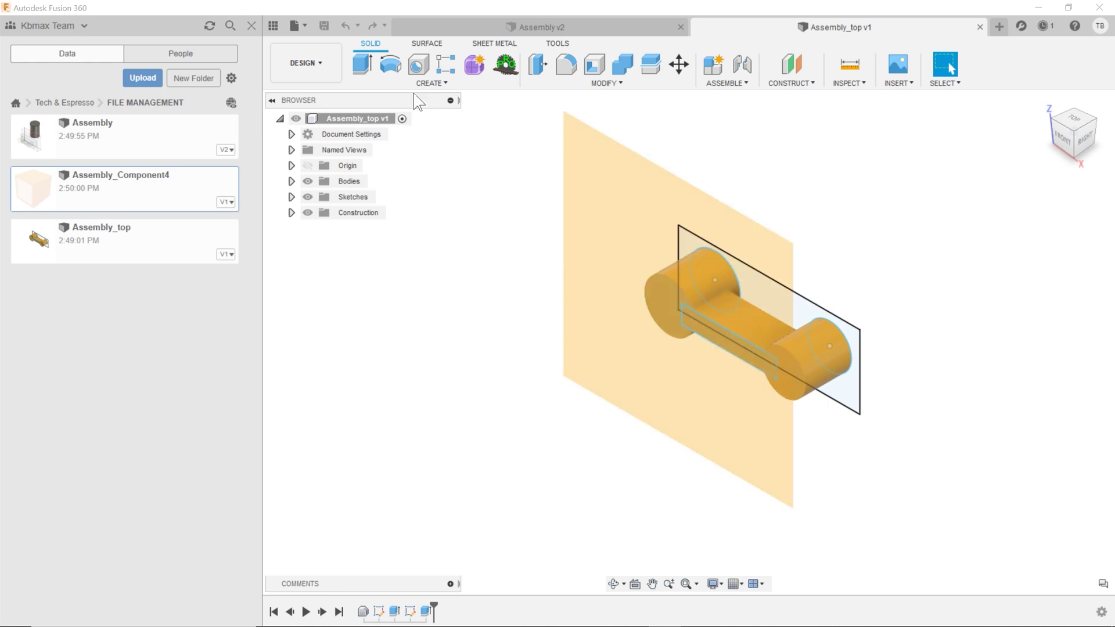
left_click(514, 27)
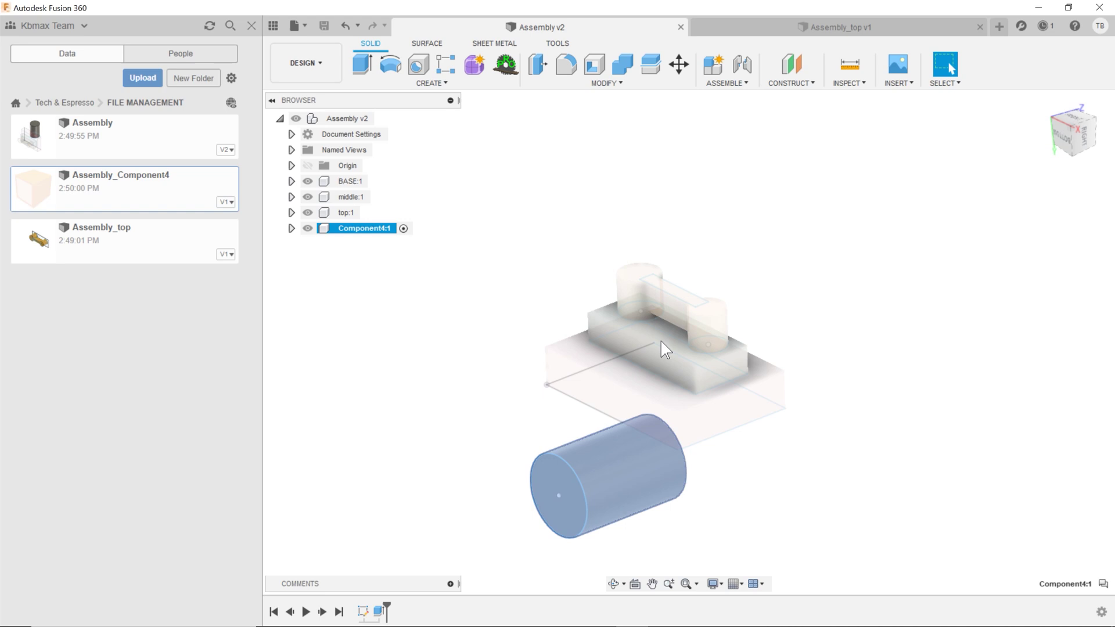
Orbit the assembly to view it from below
middle_click_drag(642, 391, 643, 483, "shift")
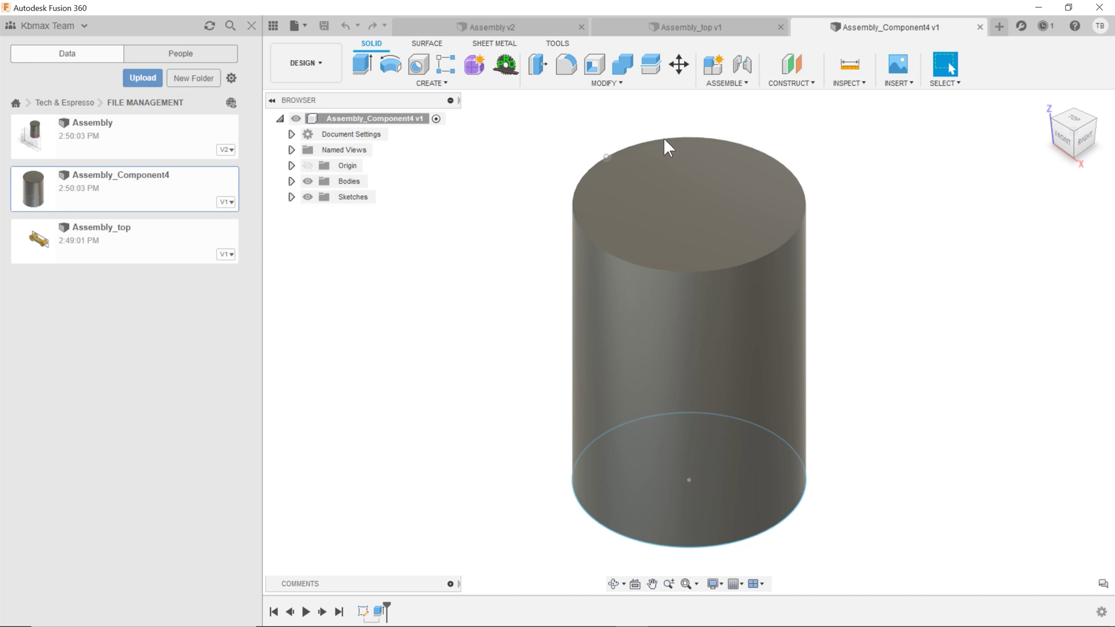
Close the Assembly_Component4 tab and delete Component4:1 from Assembly v2
left_click(980, 27)
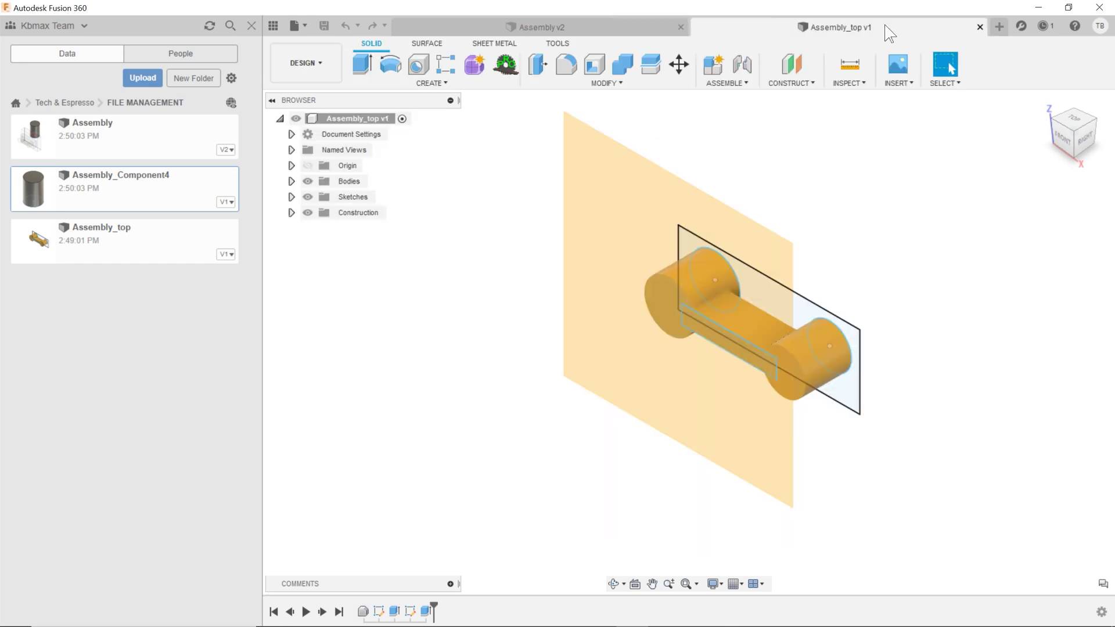
left_click(516, 27)
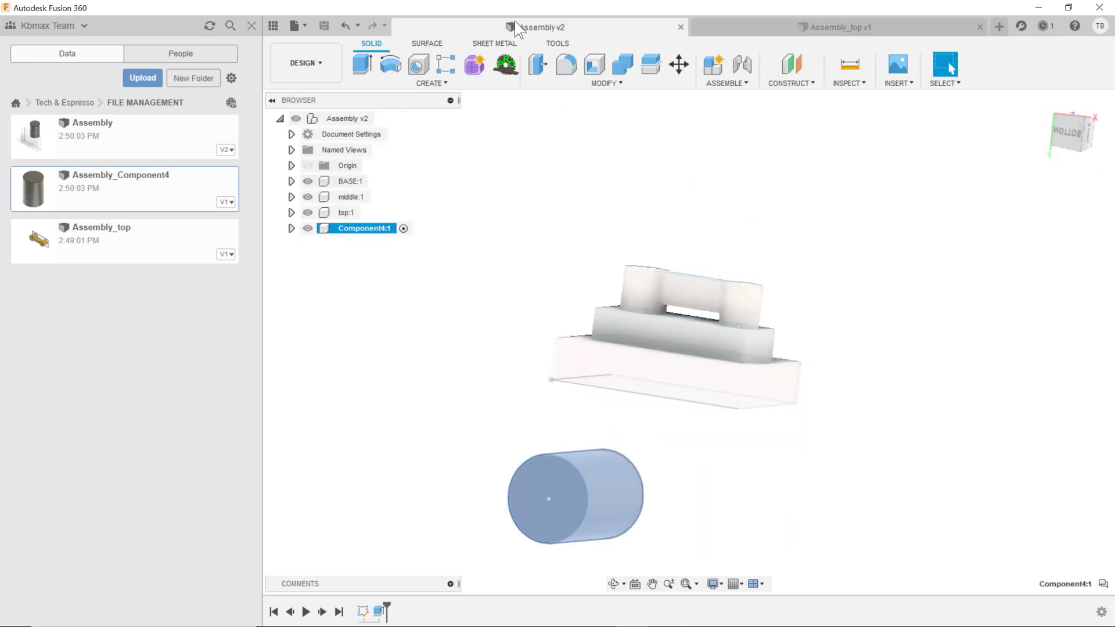
right_click(348, 228)
left_click(364, 239)
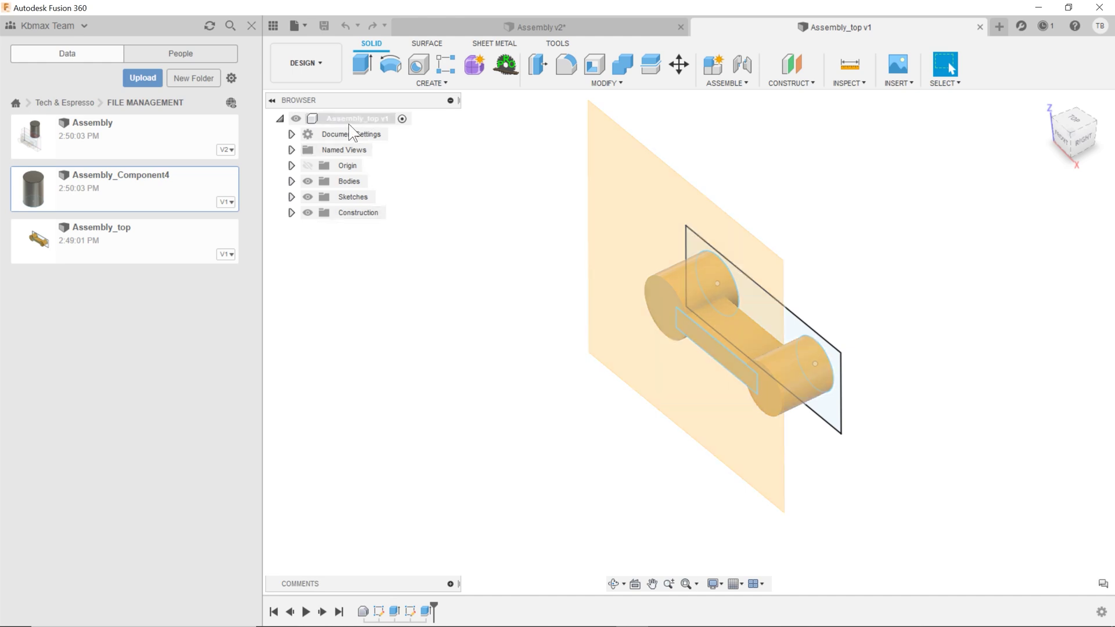
Select the Assembly_top file in the project and view its options without choosing any
left_click(149, 251)
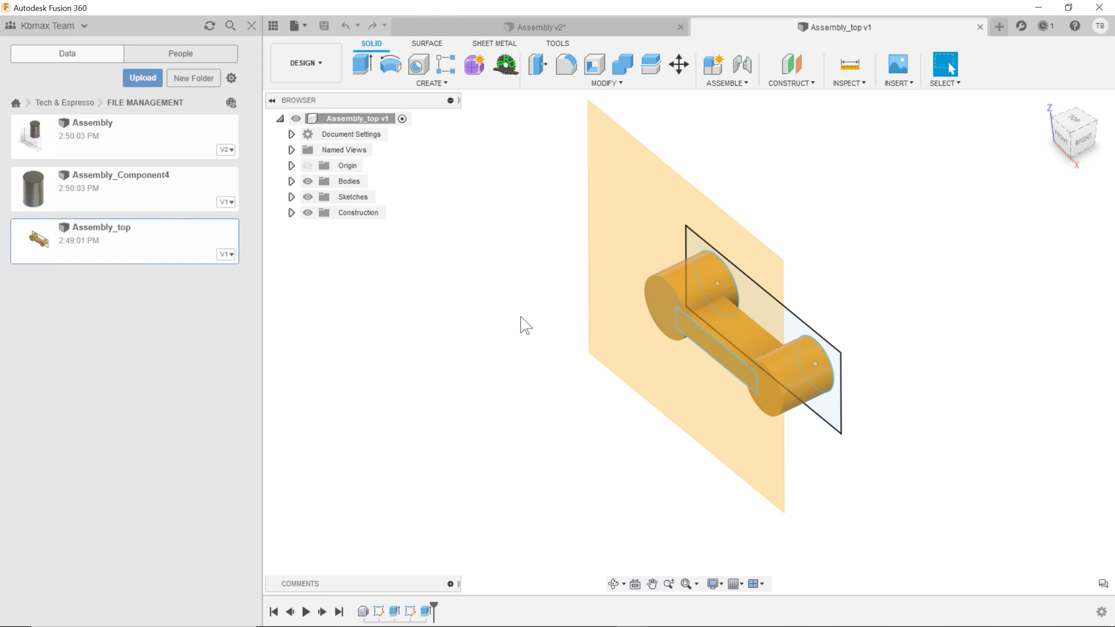
right_click(125, 243)
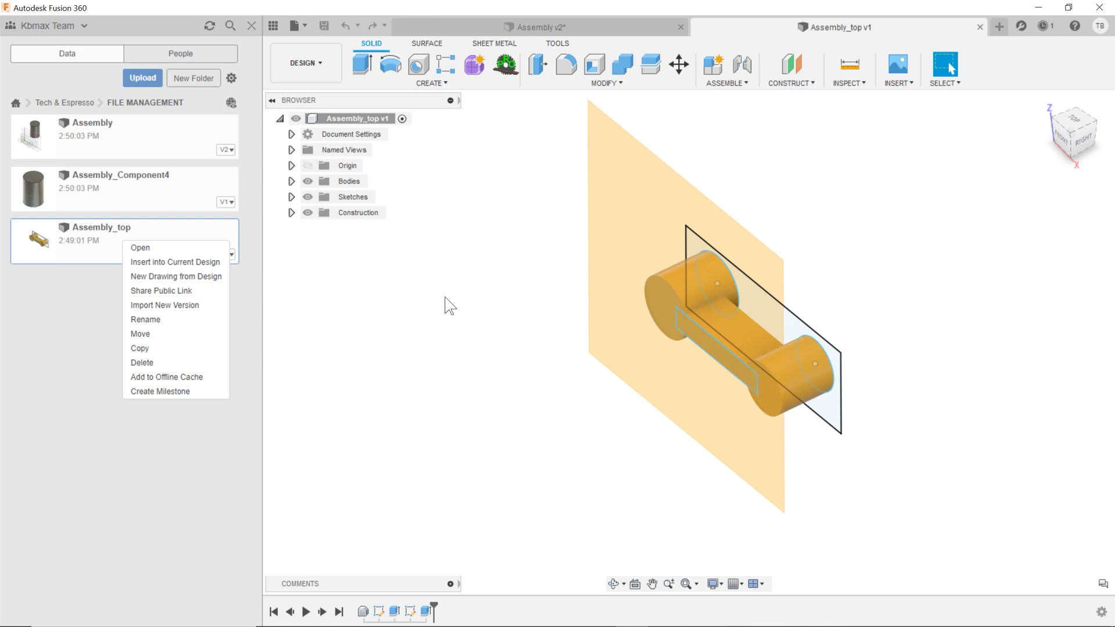
left_click(458, 313)
Return to the Assembly v2 design and select the top:1 component
left_click(511, 27)
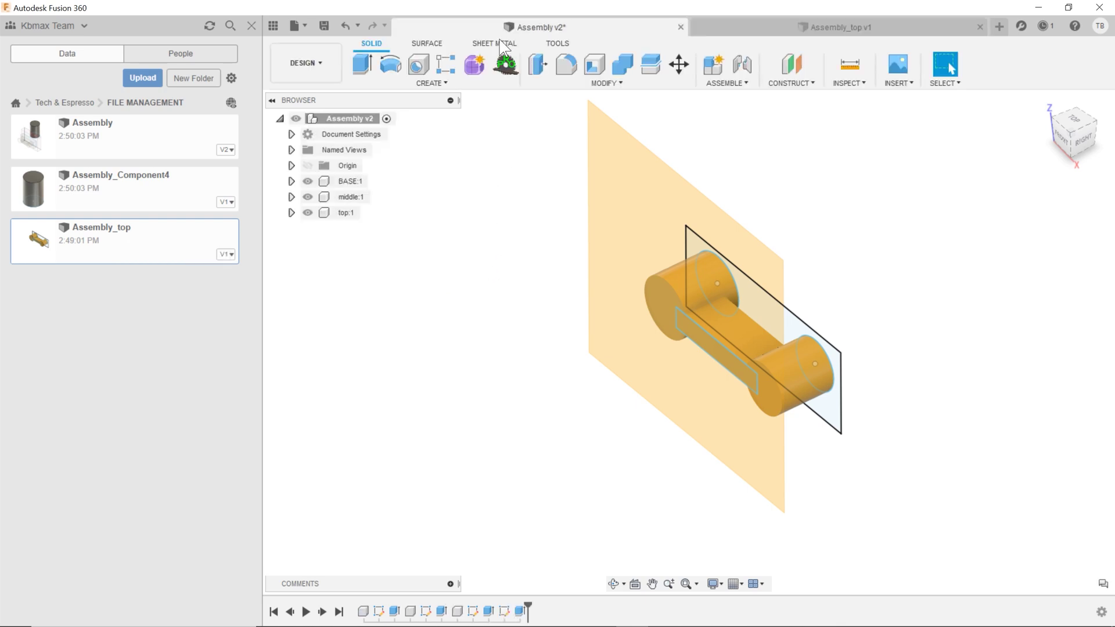
left_click(347, 213)
right_click(347, 214)
key("Escape")
Activate top:1 and open its Export dialog as Fusion file 'top' on the Desktop
double_click(346, 212)
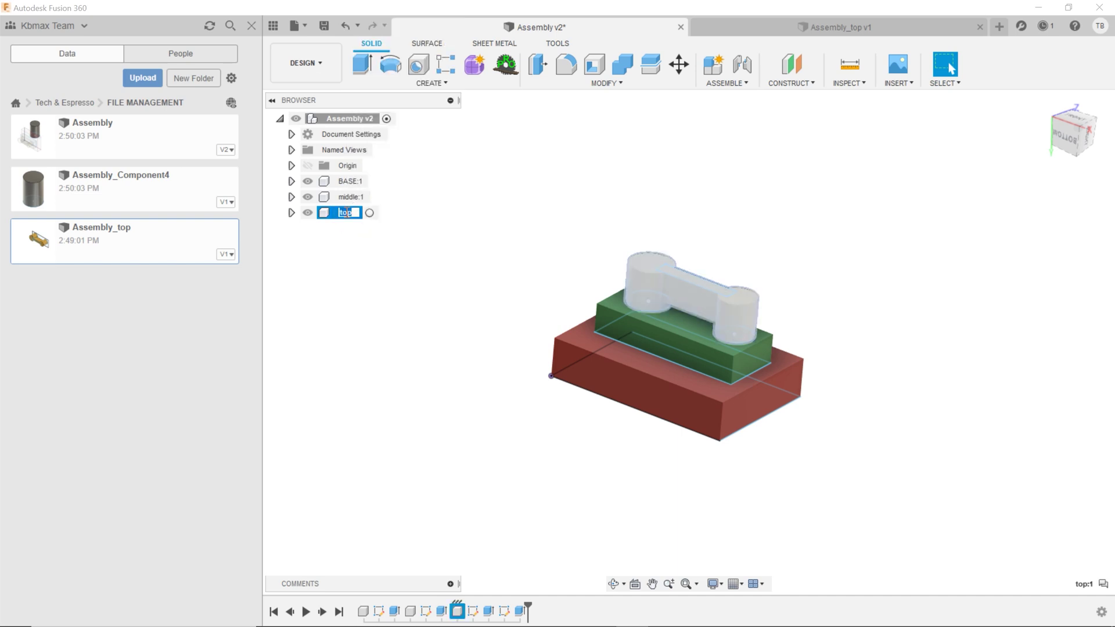
left_click(369, 213)
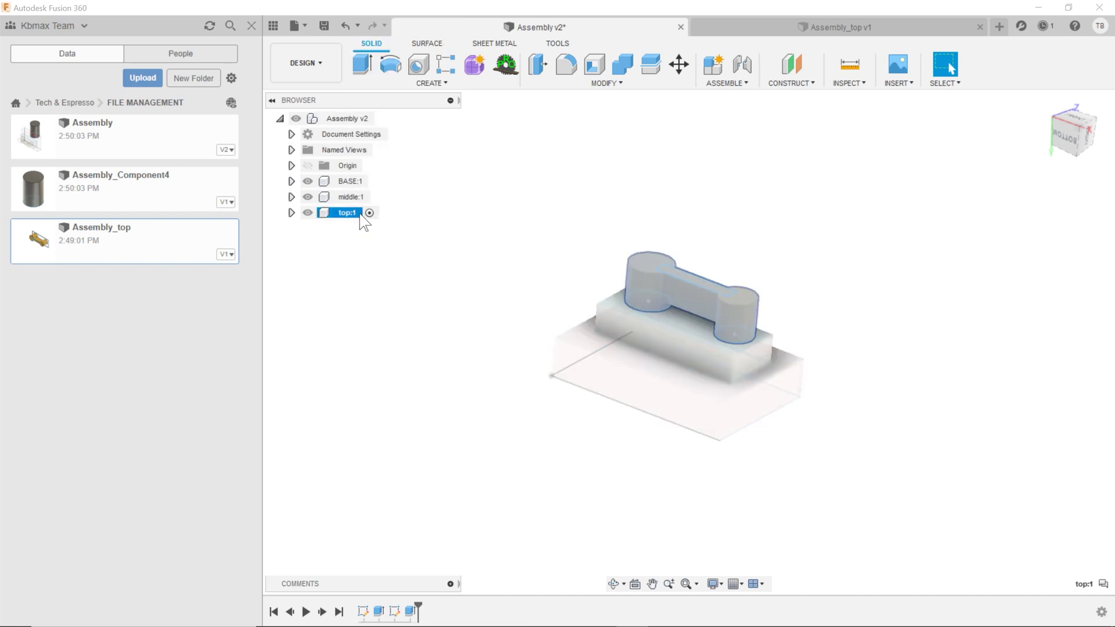
right_click(363, 222)
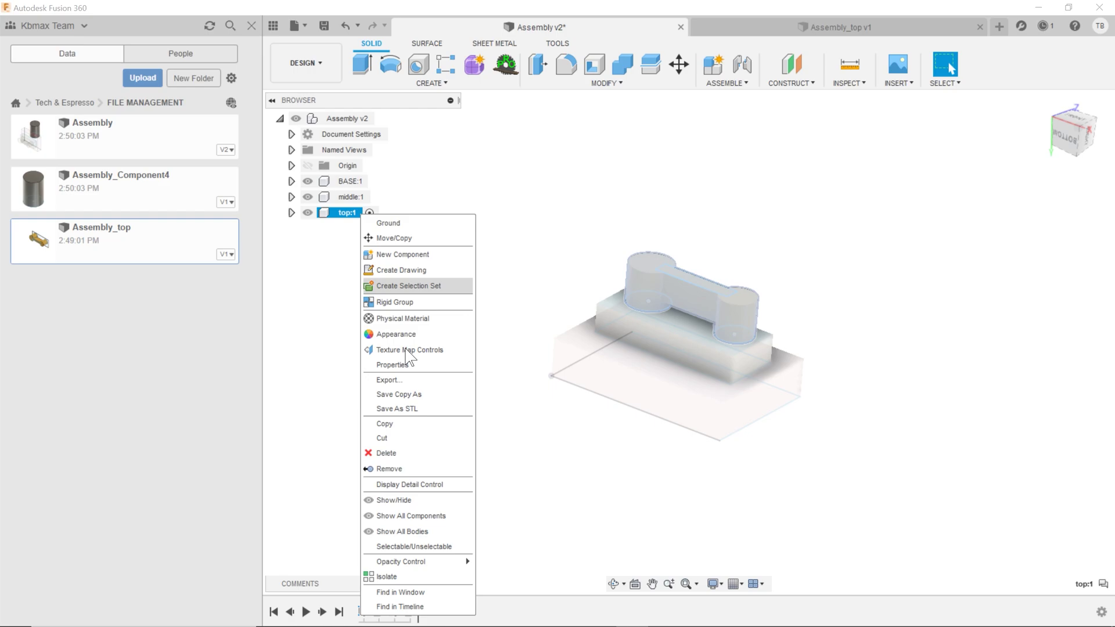
left_click(411, 378)
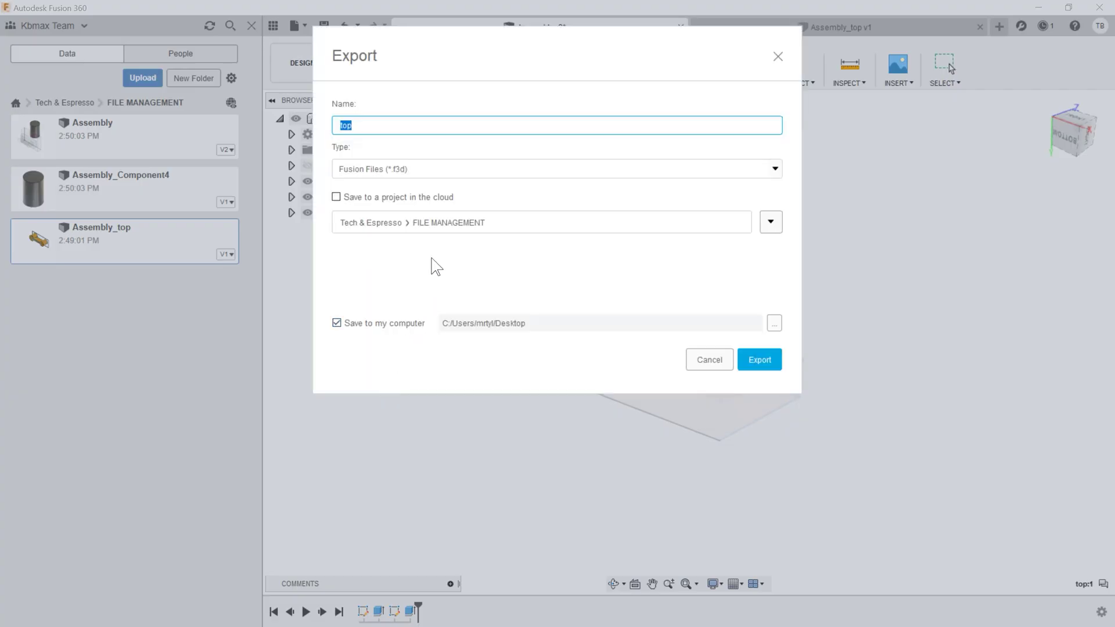
Toggle the cloud and computer save options, leaving only Save to my computer checked
left_click(352, 197)
left_click(377, 324)
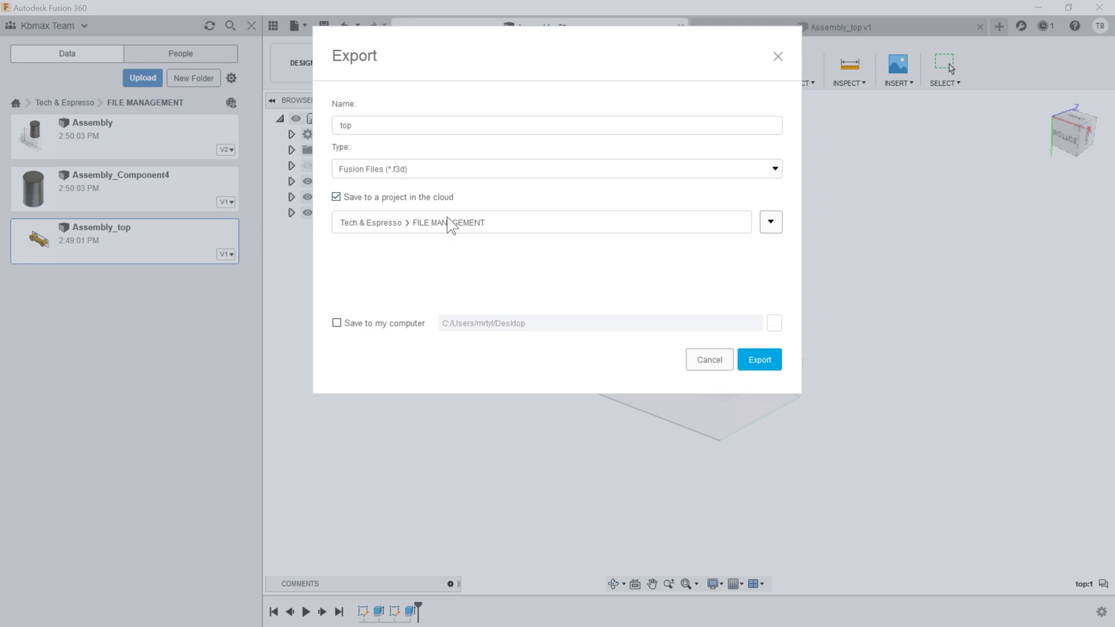
left_click(390, 195)
left_click(402, 200)
left_click(402, 200)
Keep the Desktop location, rename the export to 'TopComponent', and export it as .f3d
left_click(774, 322)
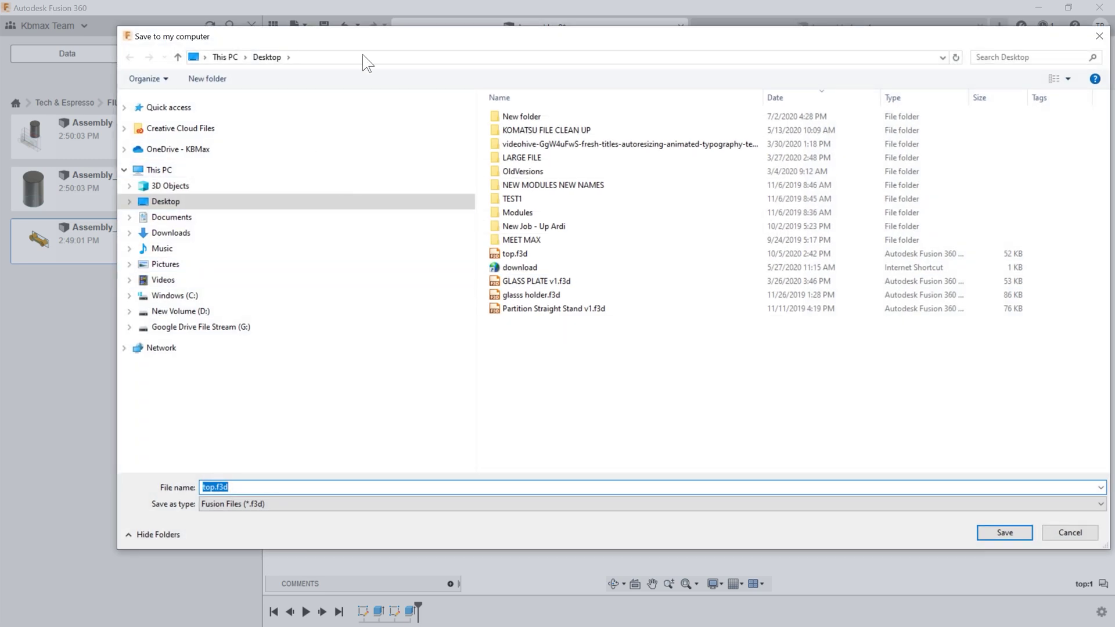
left_click(1098, 37)
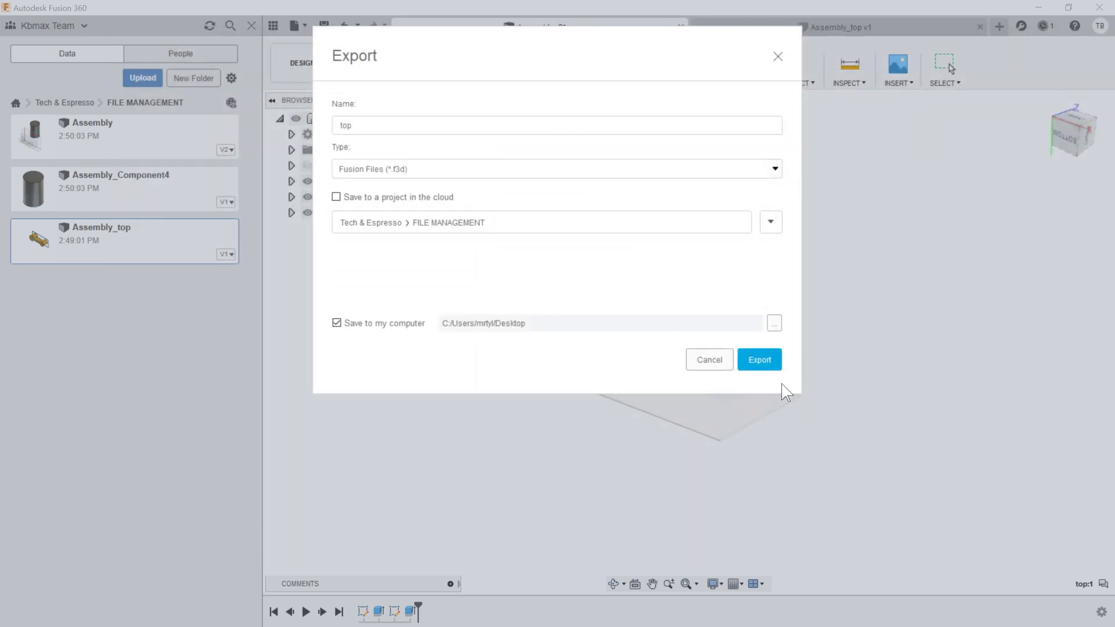
double_click(380, 125)
type("TopComponent")
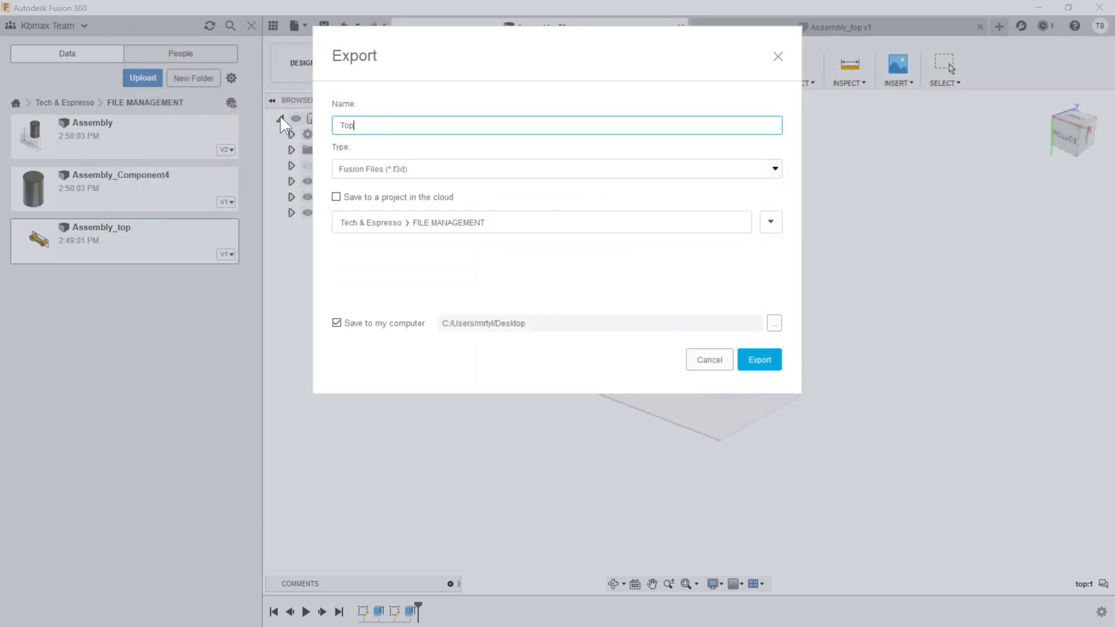
left_click(778, 360)
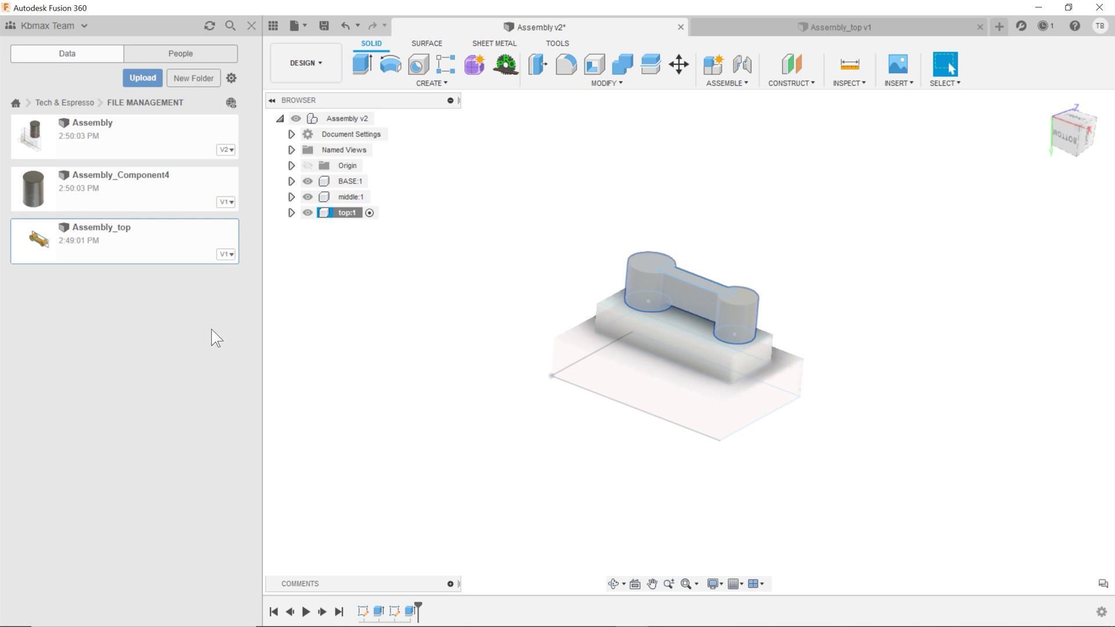
Upload TopComponent.f3d into the FILE MANAGEMENT project
left_click(140, 78)
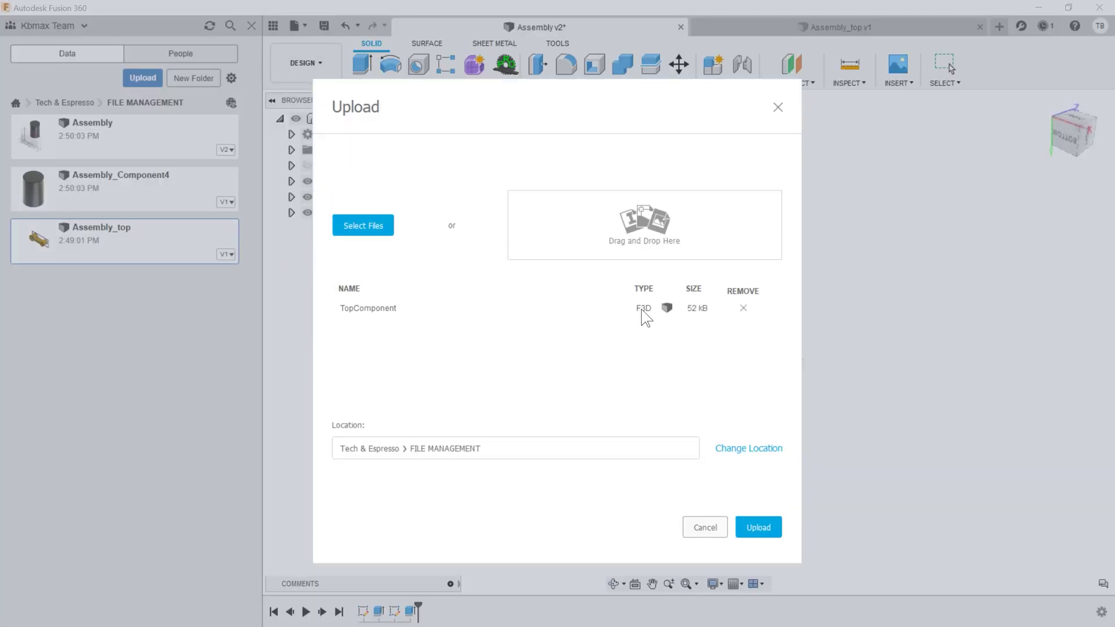
left_click(758, 528)
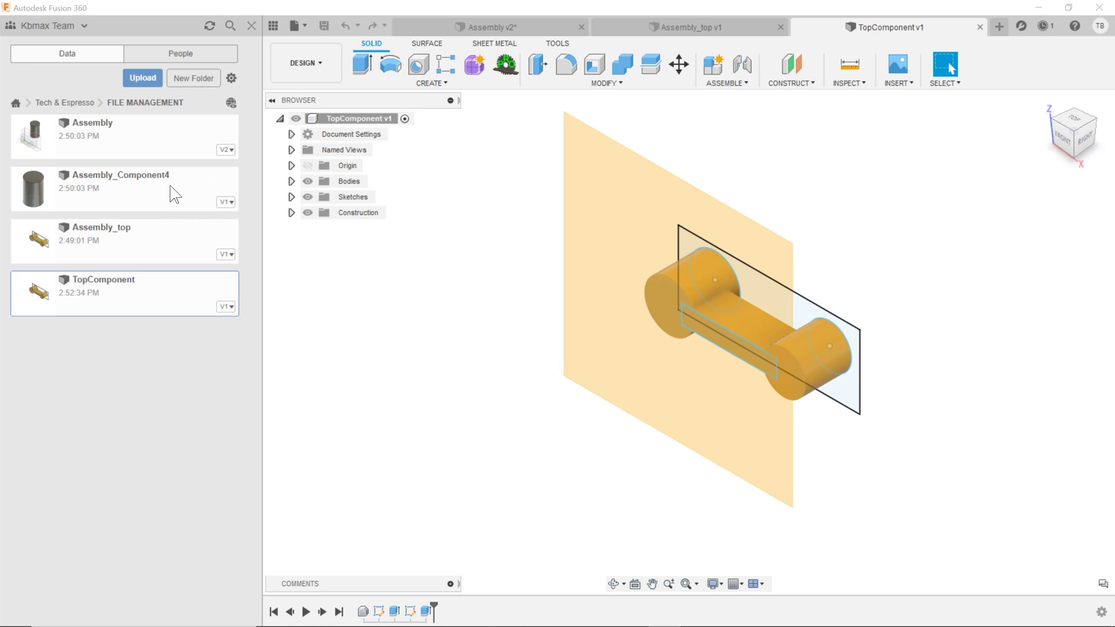
Switch back to Assembly v2 and reopen the Export dialog for top:1
left_click(513, 24)
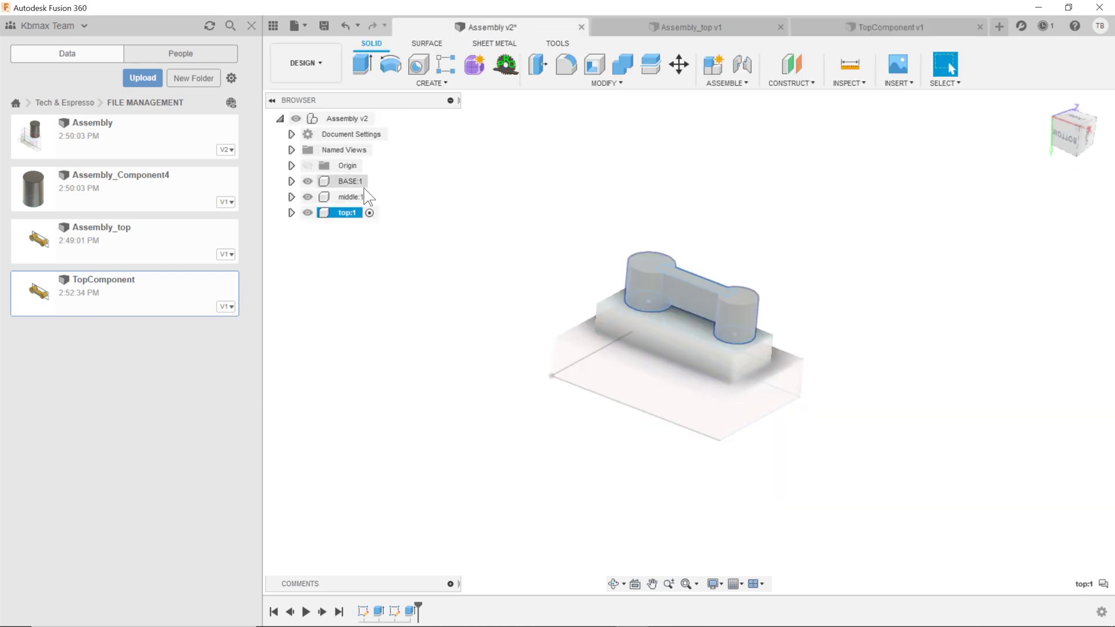
right_click(344, 215)
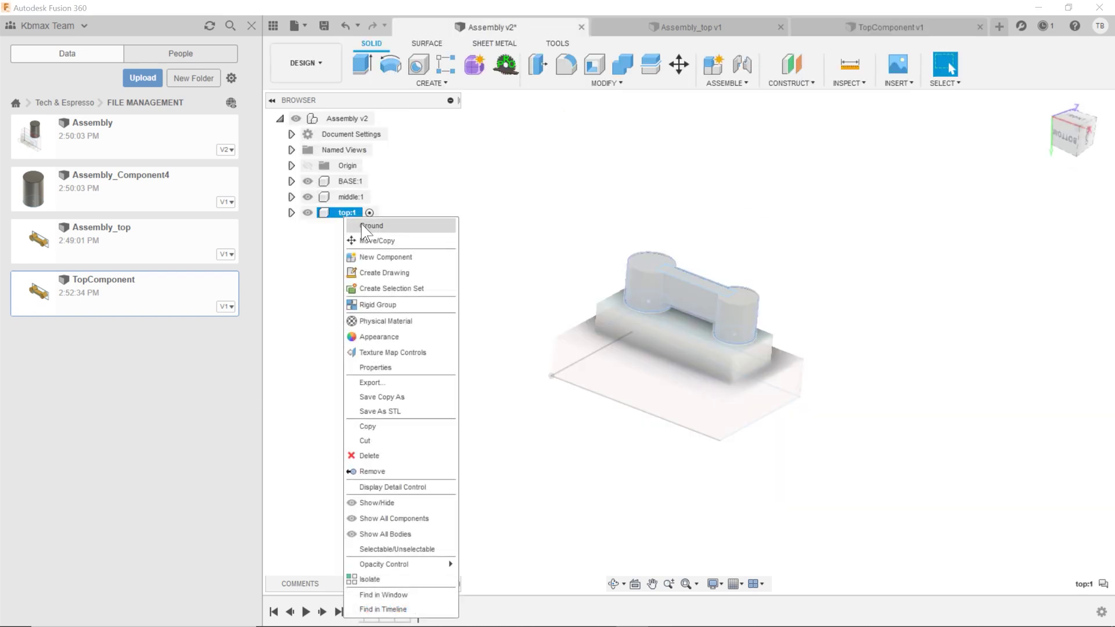
left_click(371, 383)
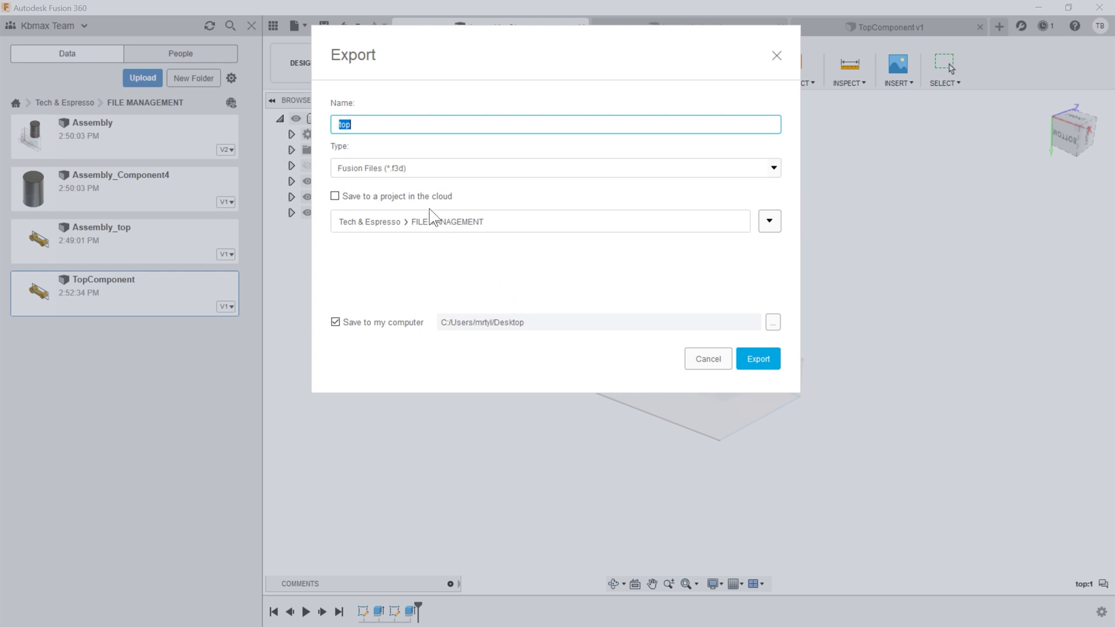
Browse the export Type list (Fusion, IGES, SAT, SMT, STEP), keeping Fusion Files (*.f3d)
left_click(398, 170)
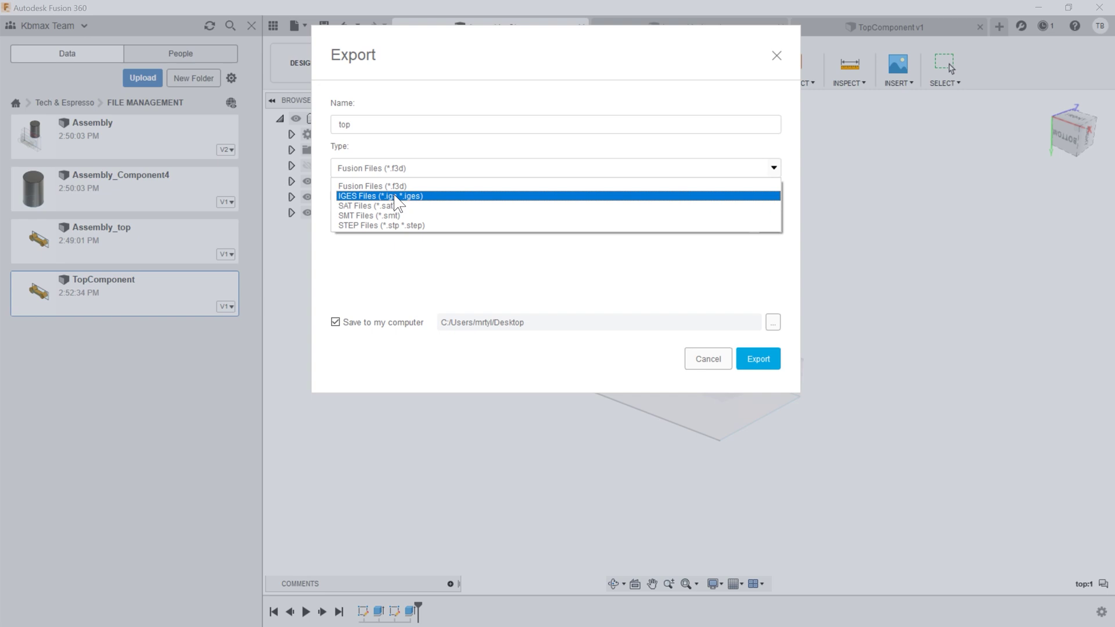
left_click(443, 169)
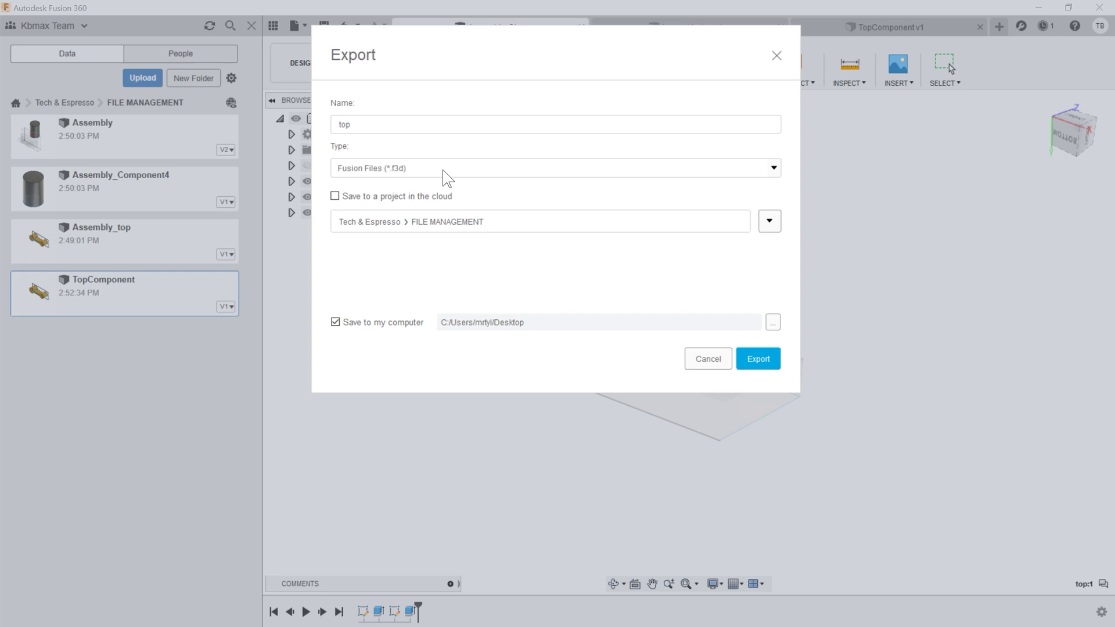
left_click(443, 170)
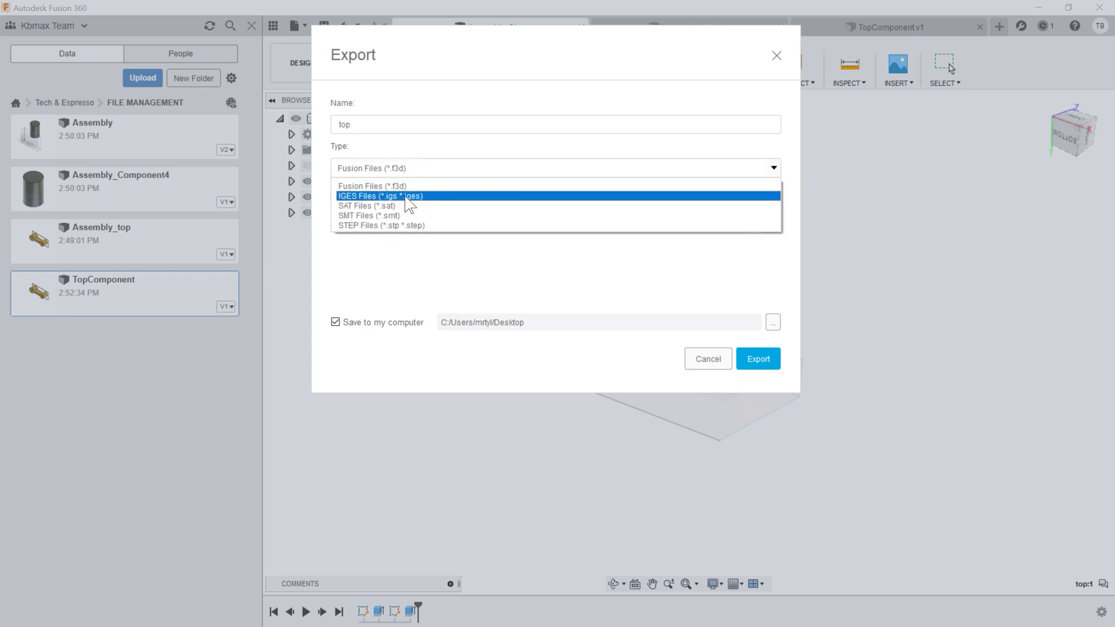